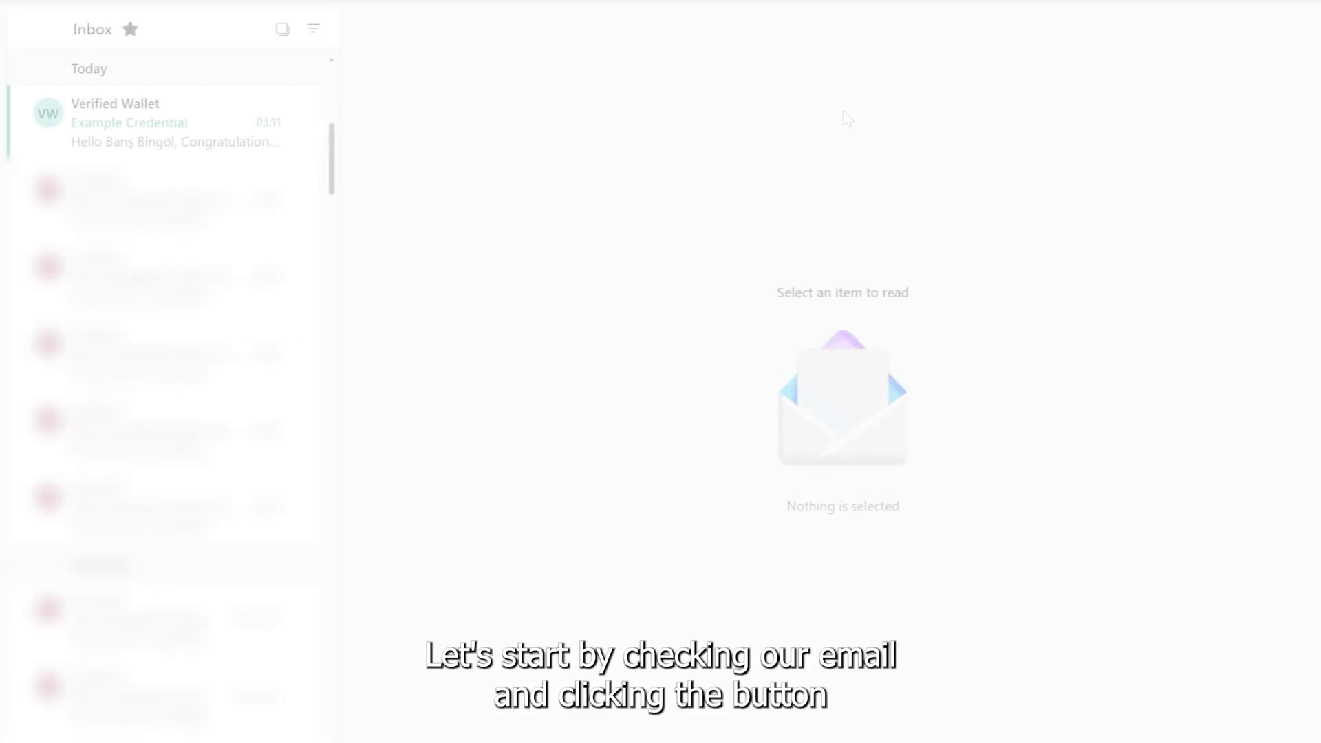
- Open the Example Credential email and follow View My Credential to its Verified Wallet page
{"action": "left_click", "coordinate": [152, 142]}
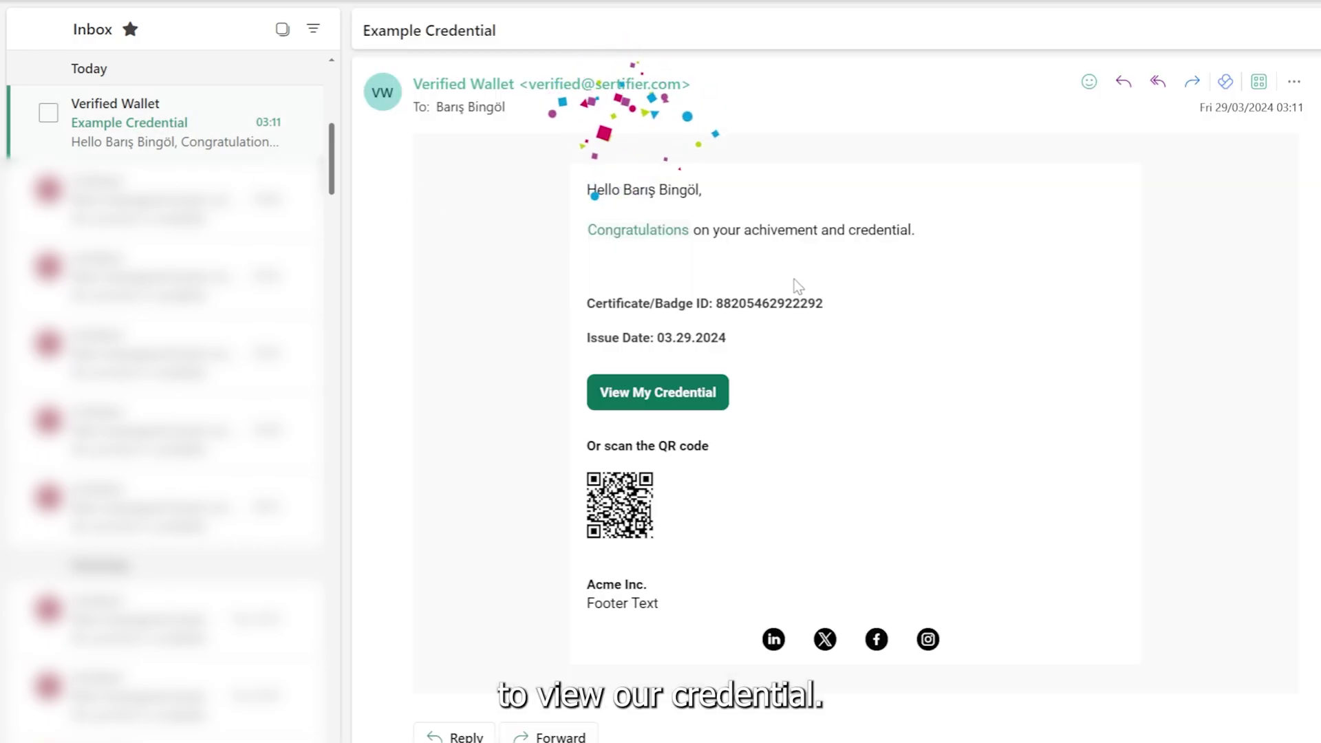
{"action": "left_click", "coordinate": [690, 399]}
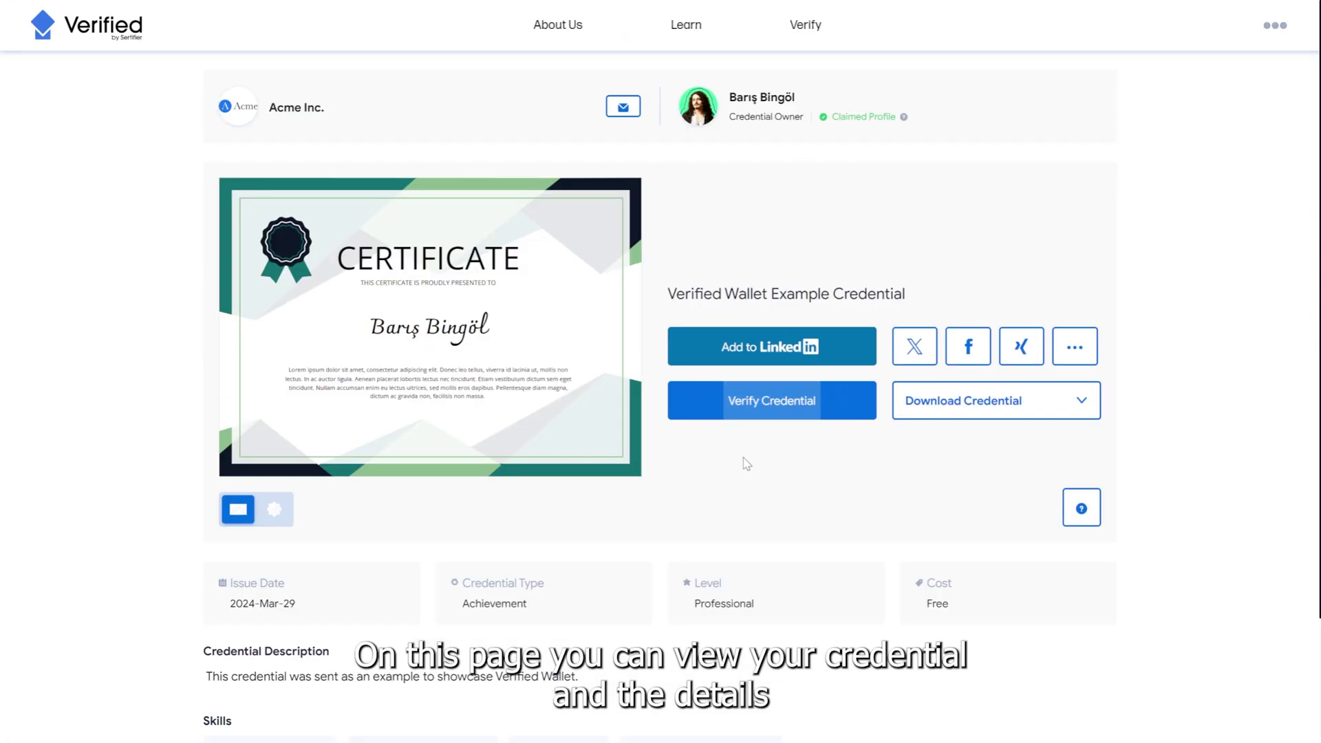
{"action": "scroll", "coordinate": [749, 514], "scroll_direction": "down", "scroll_amount": 2}
{"action": "scroll", "coordinate": [796, 513], "scroll_direction": "up", "scroll_amount": 2}
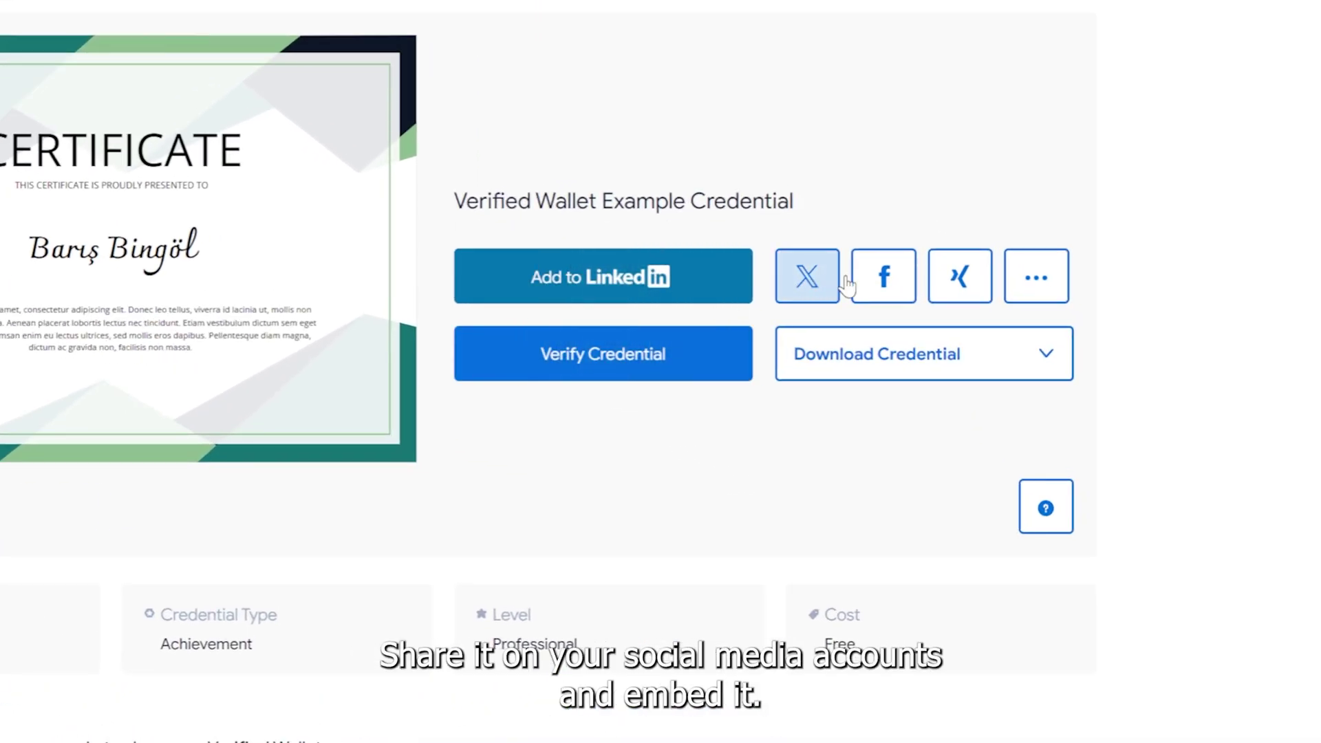
{"action": "left_click", "coordinate": [1036, 275]}
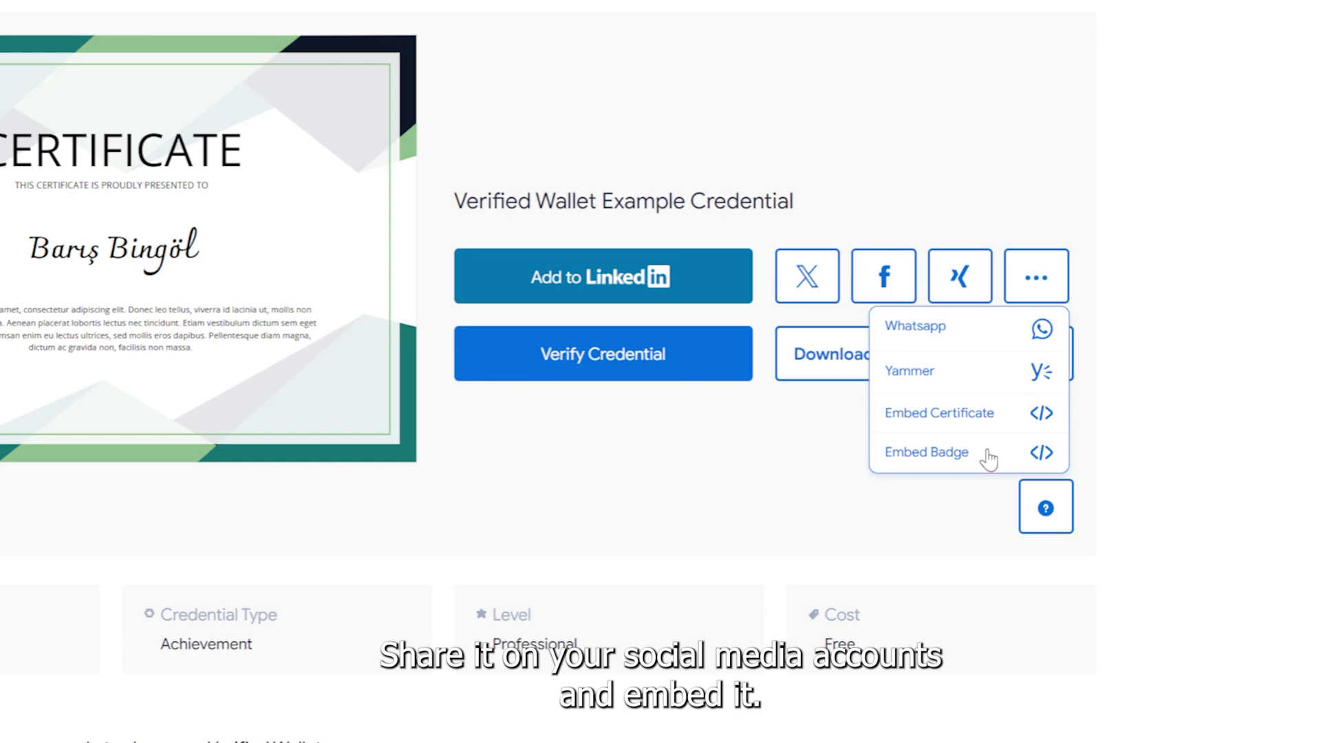
{"action": "left_click", "coordinate": [976, 375]}
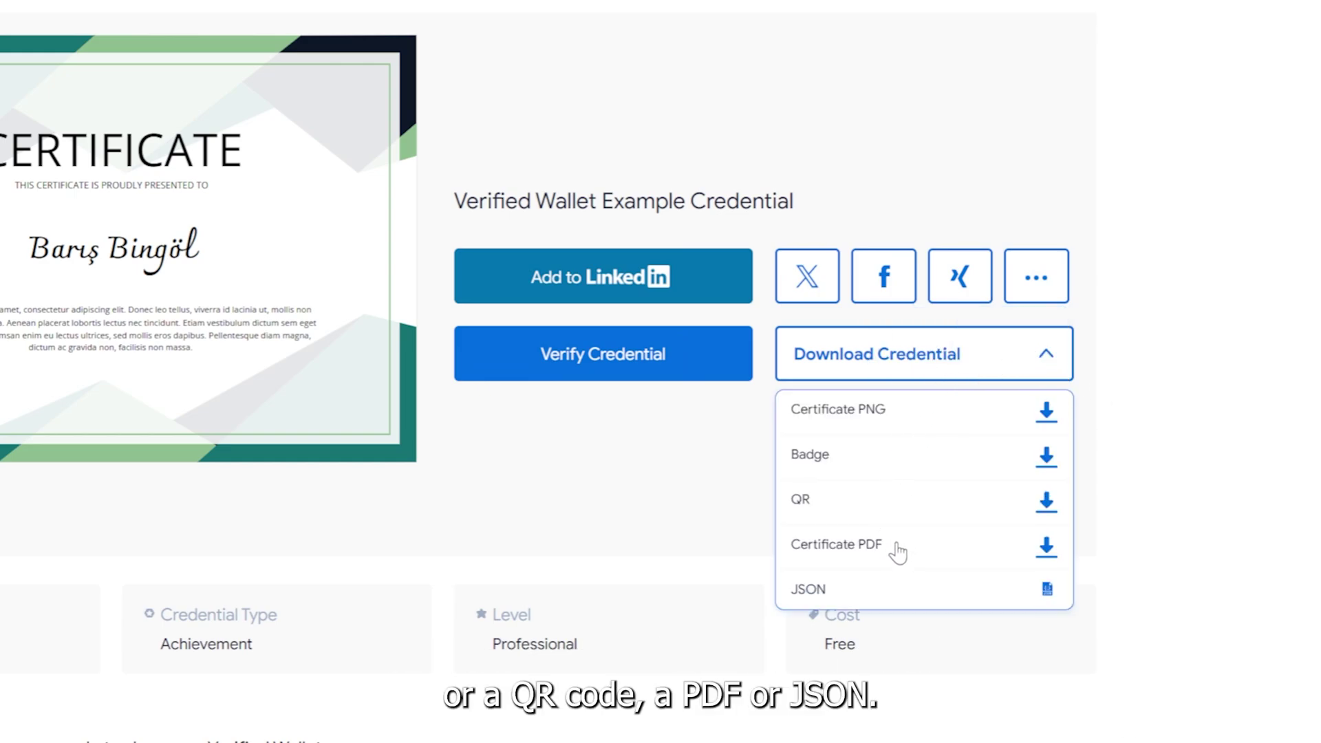
{"action": "left_click", "coordinate": [1132, 472]}
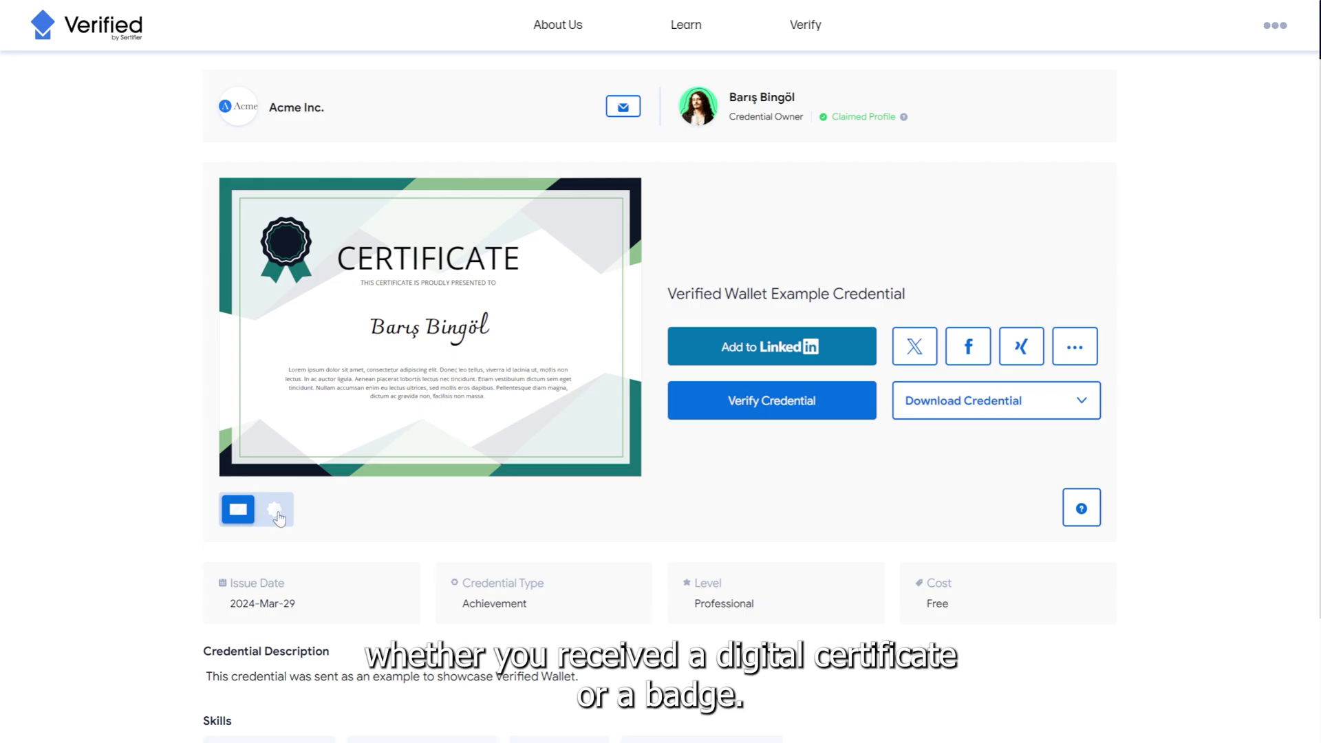
{"action": "left_click", "coordinate": [275, 512]}
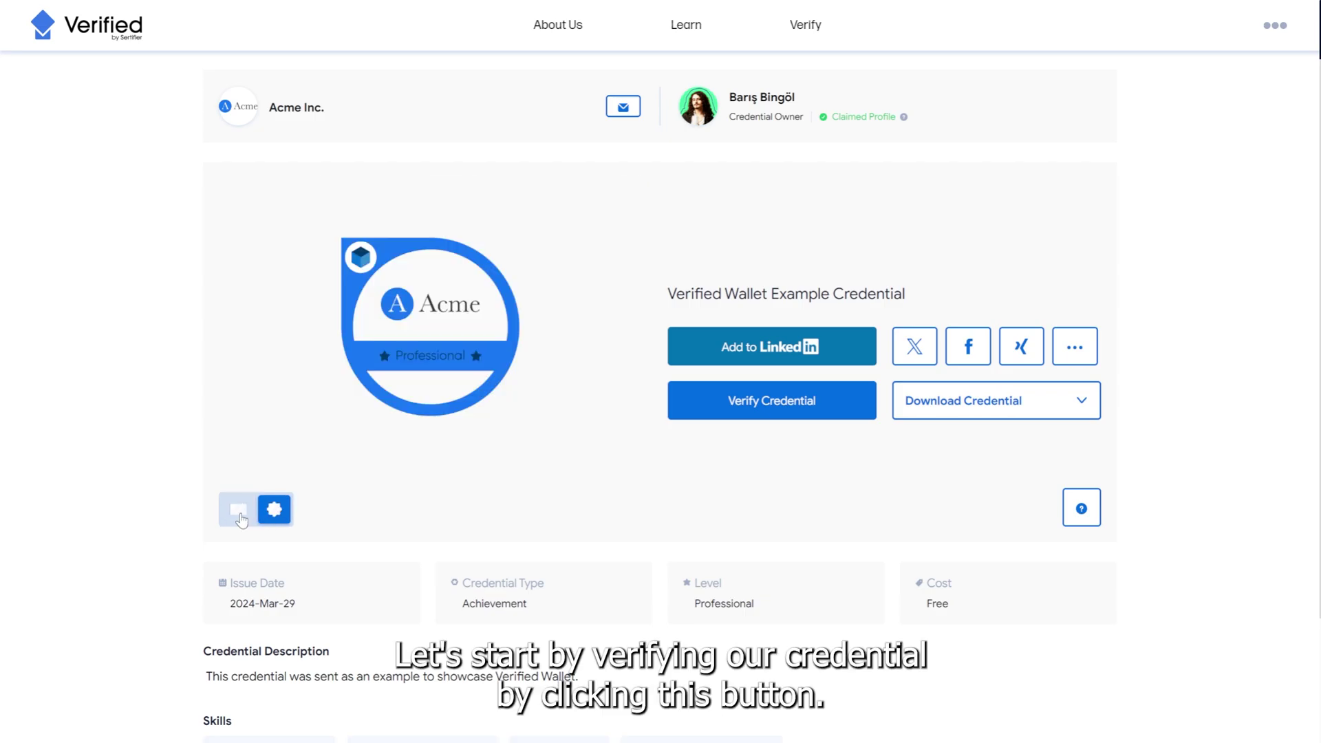
{"action": "left_click", "coordinate": [239, 513]}
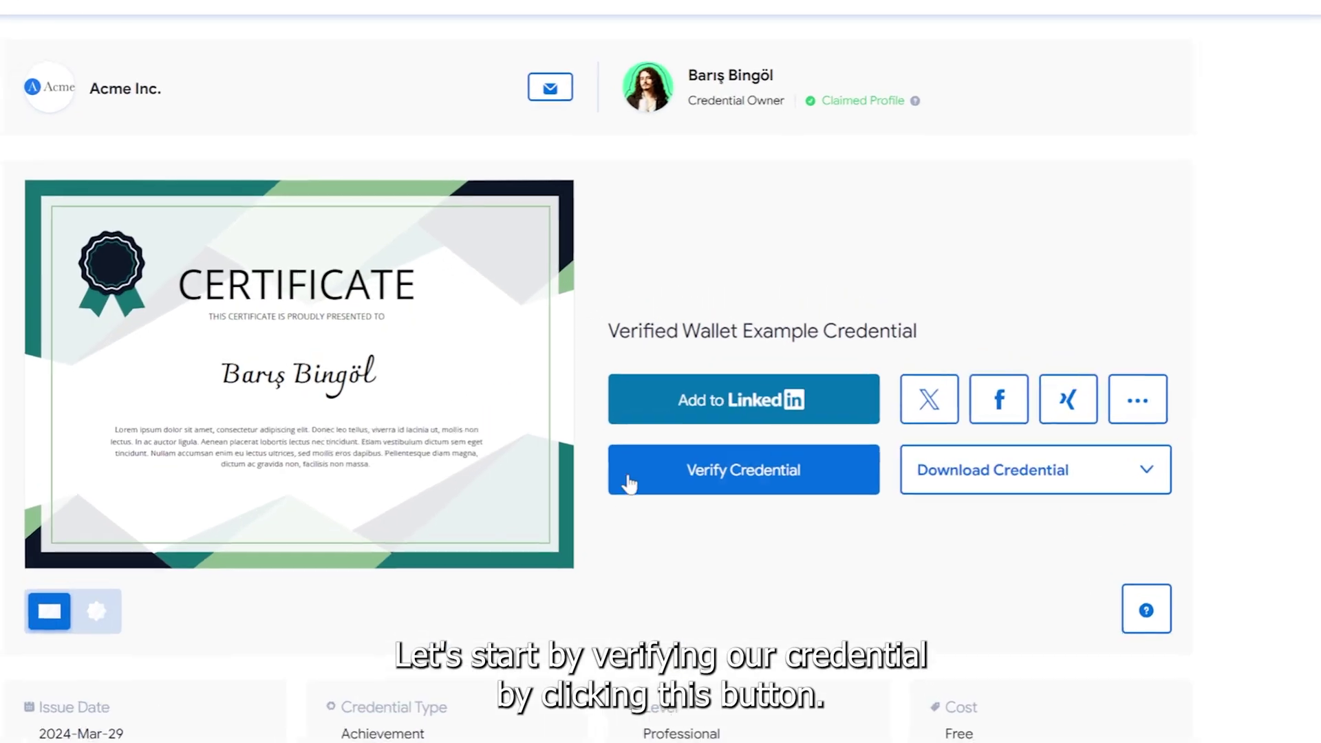
{"action": "left_click", "coordinate": [736, 413]}
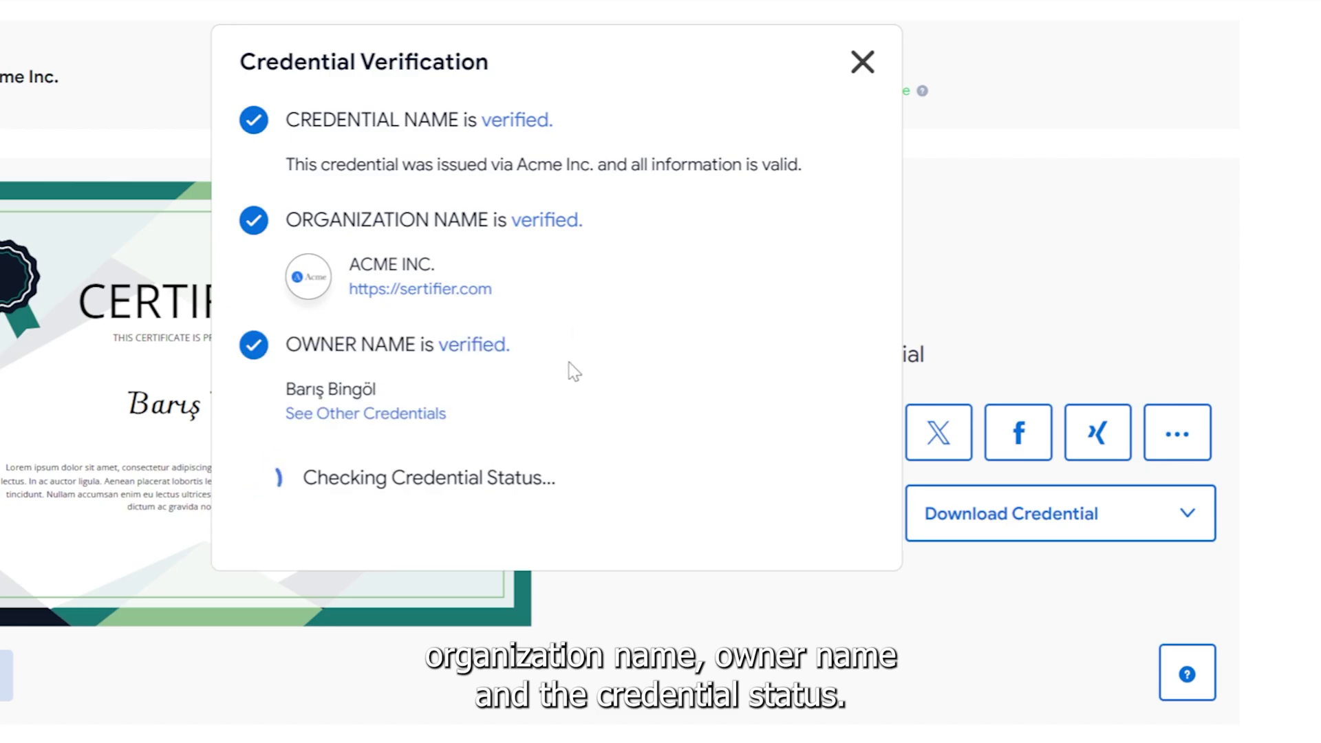
{"action": "left_click", "coordinate": [862, 62]}
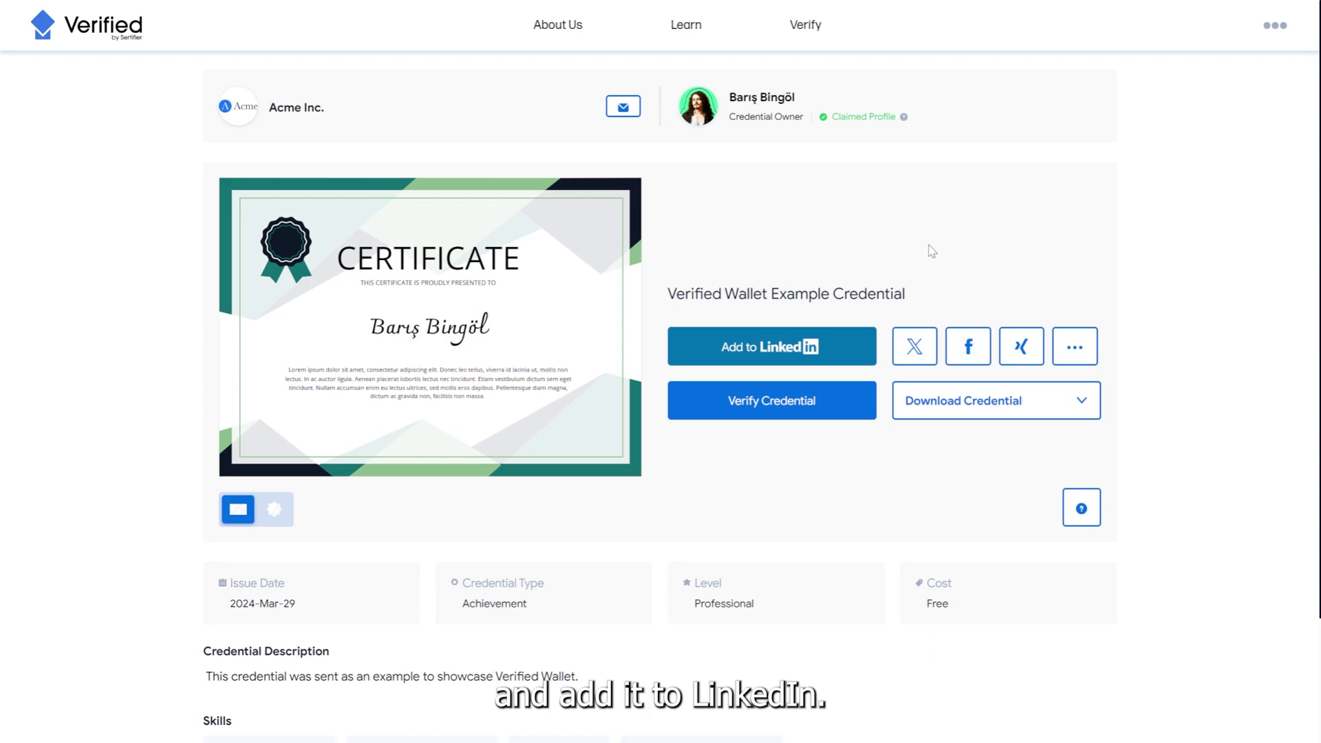
- Verify the email address via reCAPTCHA and the pasted one-time code, then proceed to LinkedIn sharing
{"action": "left_click", "coordinate": [756, 347]}
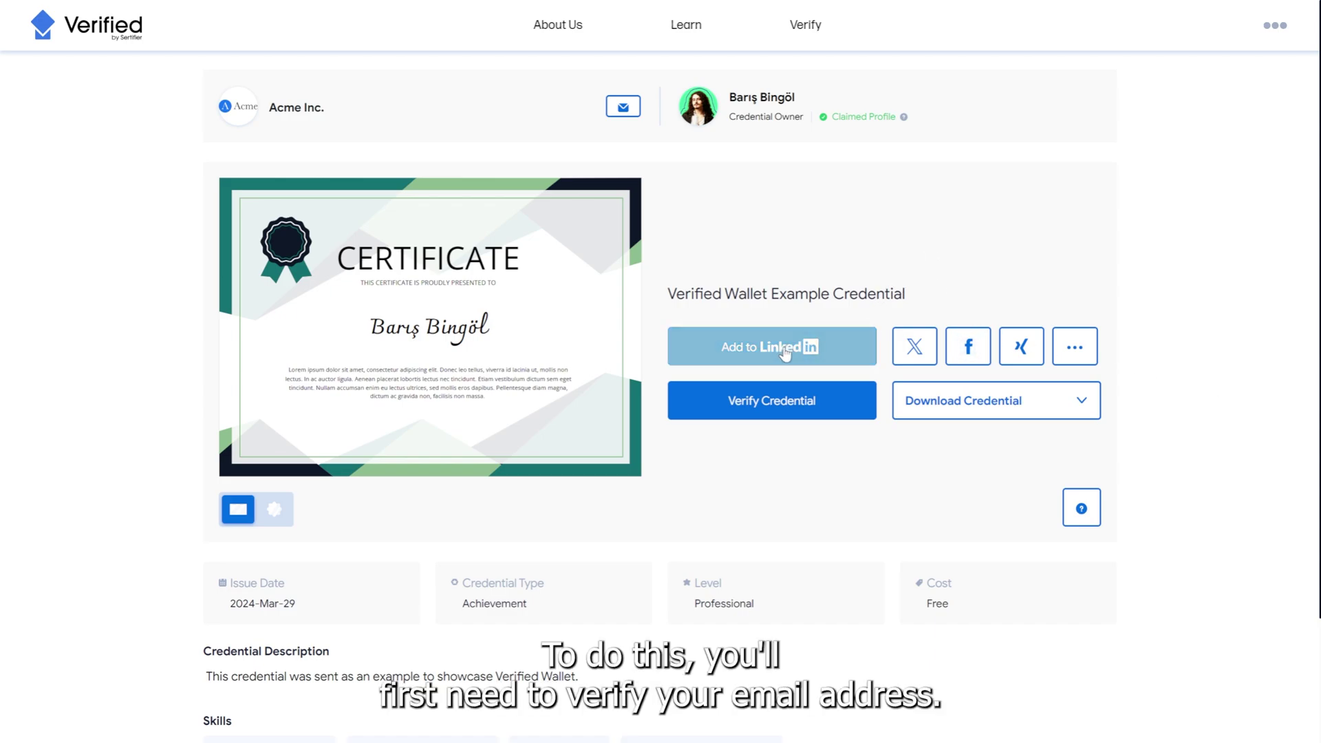
{"action": "left_click", "coordinate": [767, 176]}
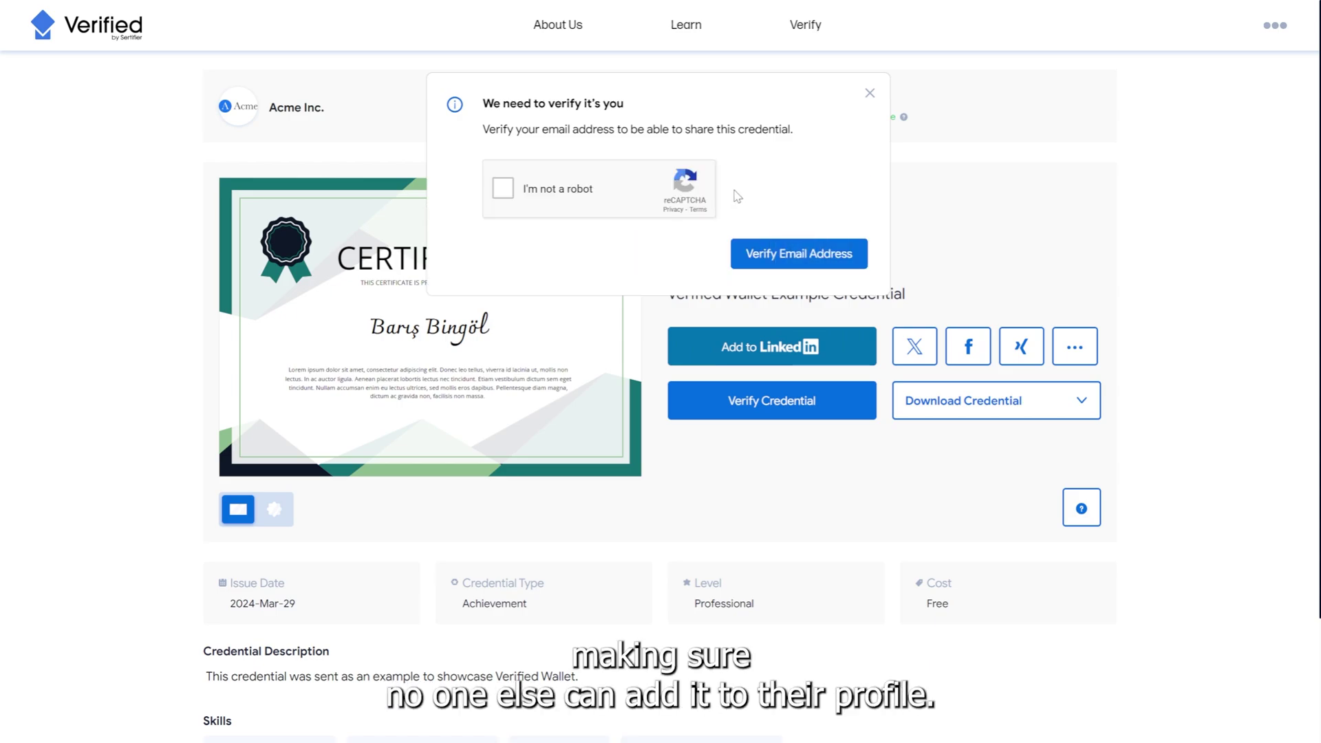
{"action": "left_click", "coordinate": [503, 188]}
{"action": "left_click", "coordinate": [764, 260]}
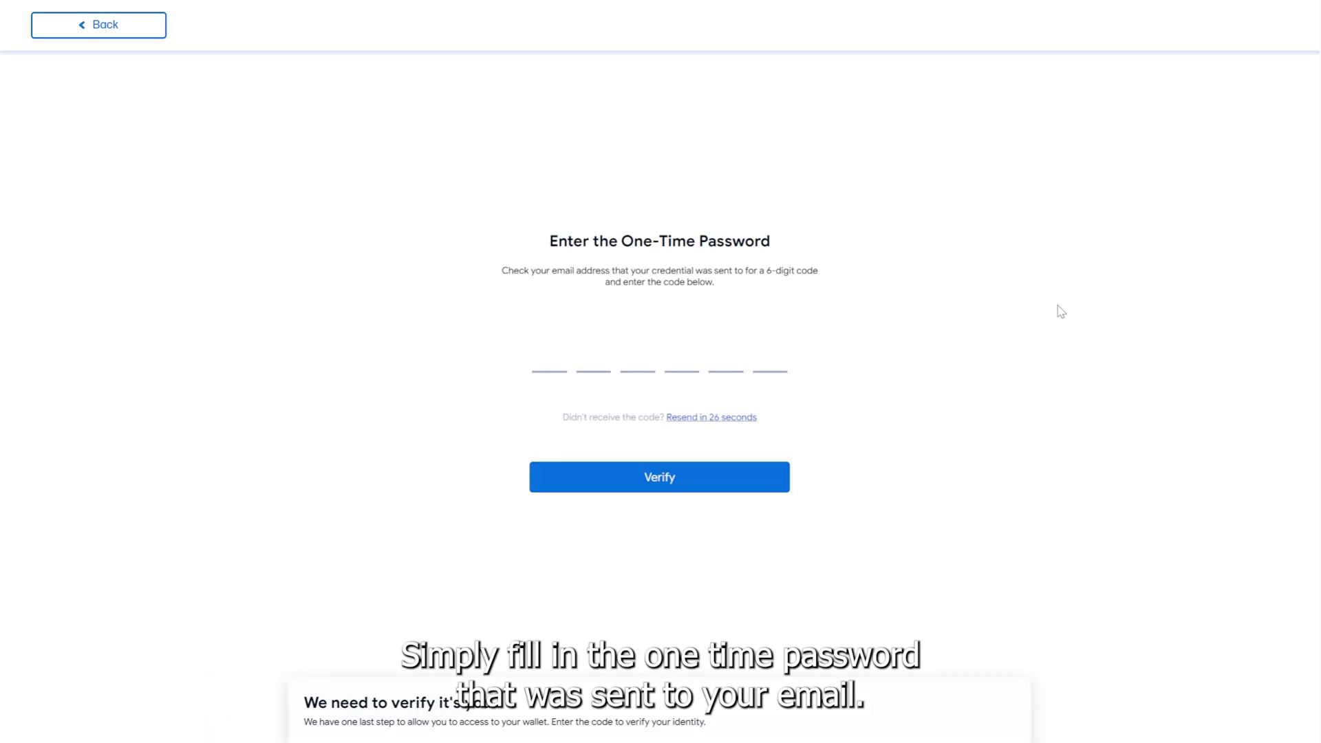
{"action": "key", "text": "ctrl+v"}
{"action": "left_click", "coordinate": [708, 481]}
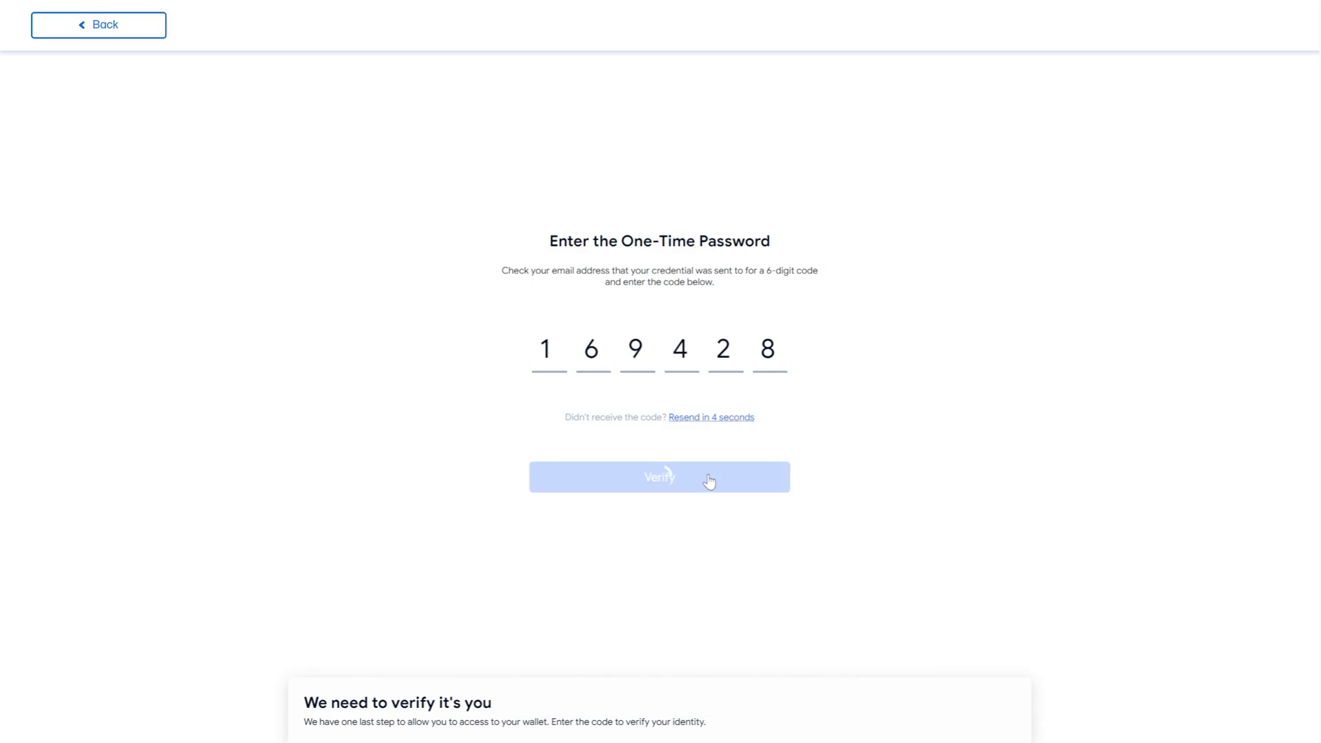
{"action": "left_click", "coordinate": [803, 185]}
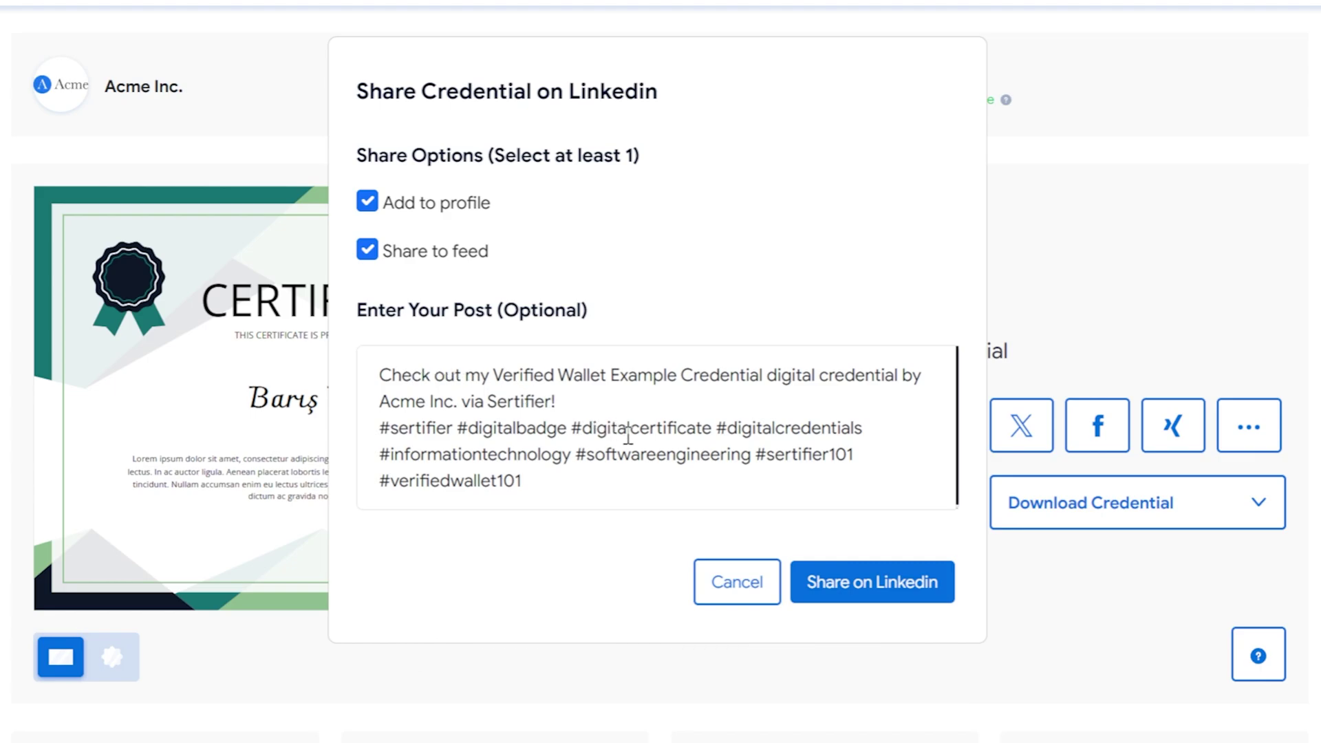
- Share the credential on LinkedIn and sign in to reach the prefilled certification form
{"action": "left_click", "coordinate": [850, 573]}
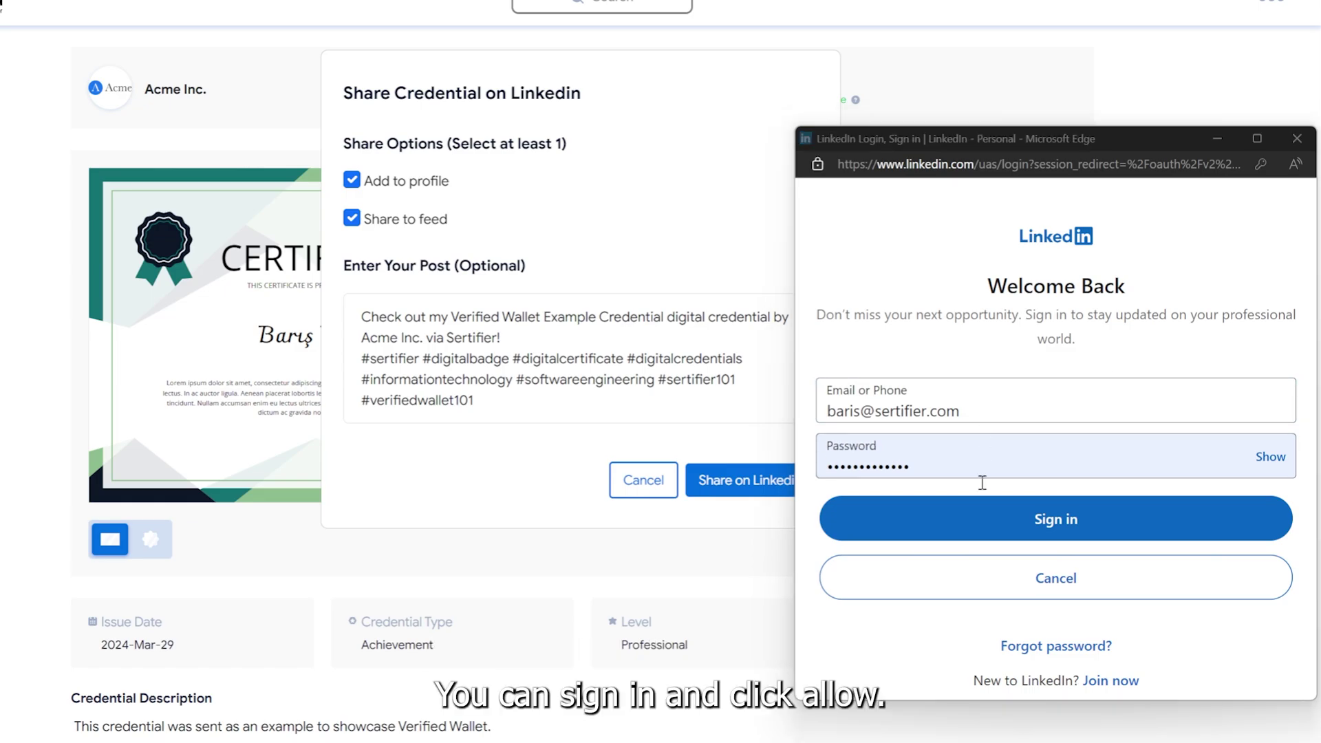
{"action": "left_click", "coordinate": [976, 514]}
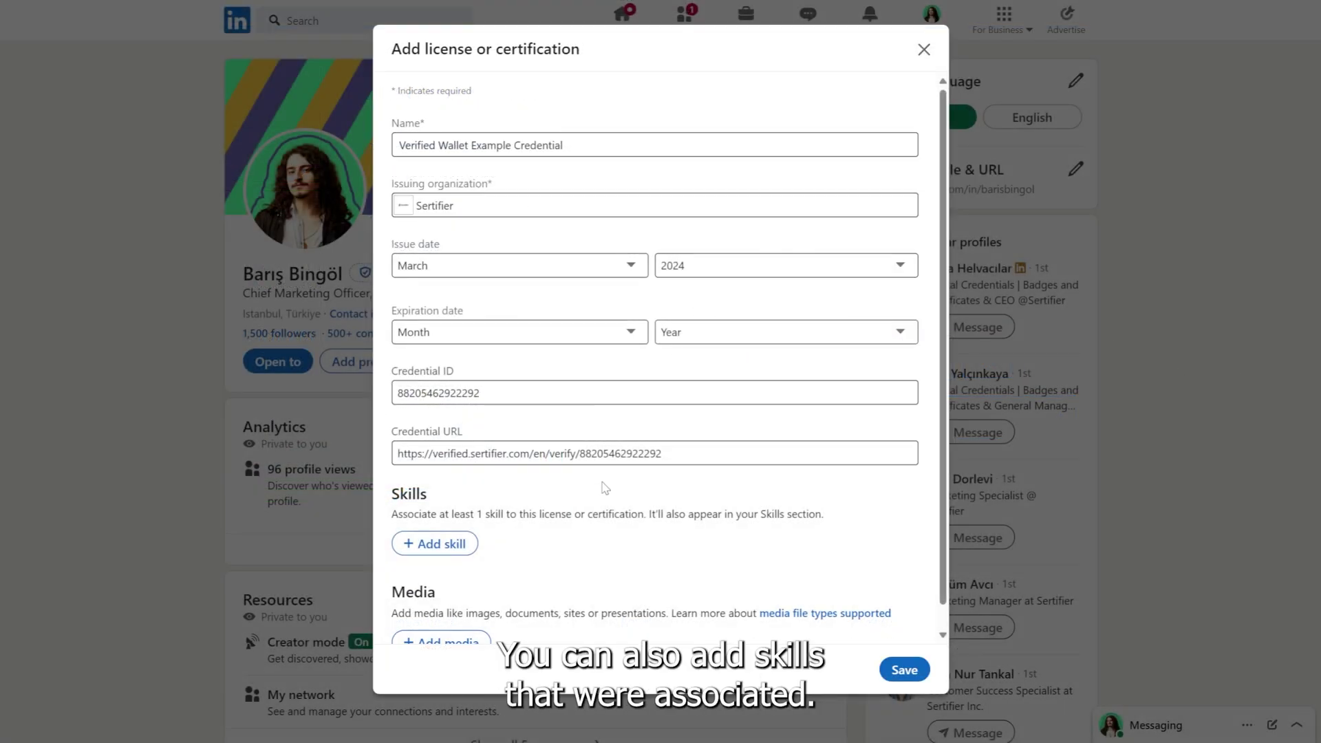
{"action": "scroll", "coordinate": [551, 502], "scroll_direction": "down", "scroll_amount": 1}
- Tag the certification with the Information Technology skill and save it to the profile
{"action": "left_click", "coordinate": [435, 520]}
{"action": "type", "text": "Information Tech"}
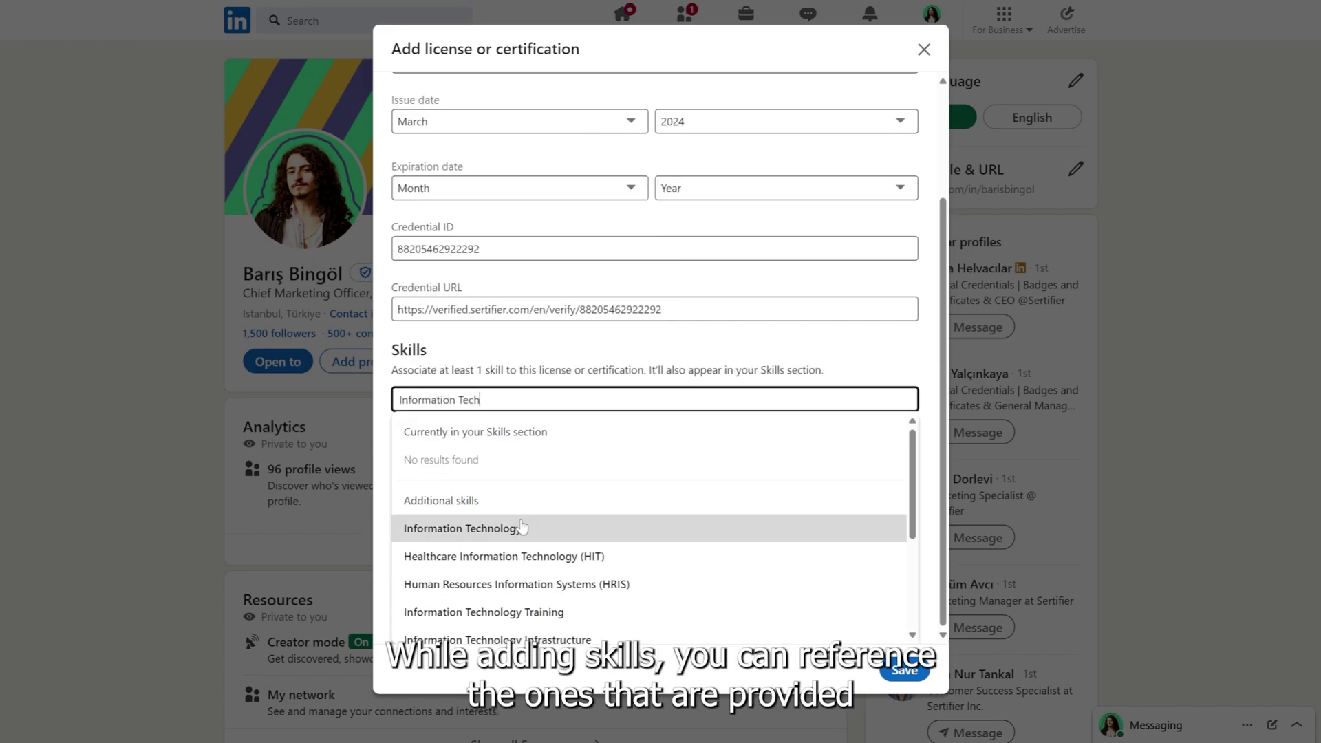
{"action": "left_click", "coordinate": [522, 527]}
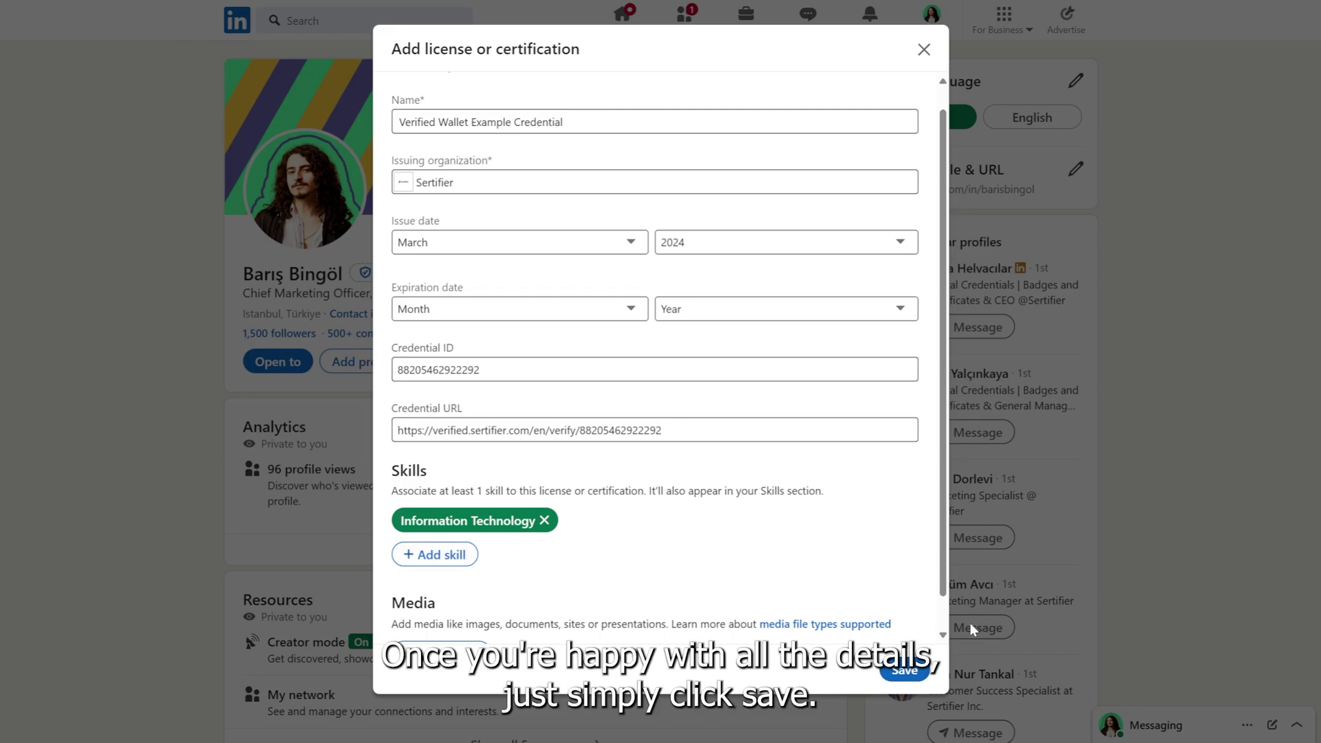
{"action": "left_click", "coordinate": [896, 674]}
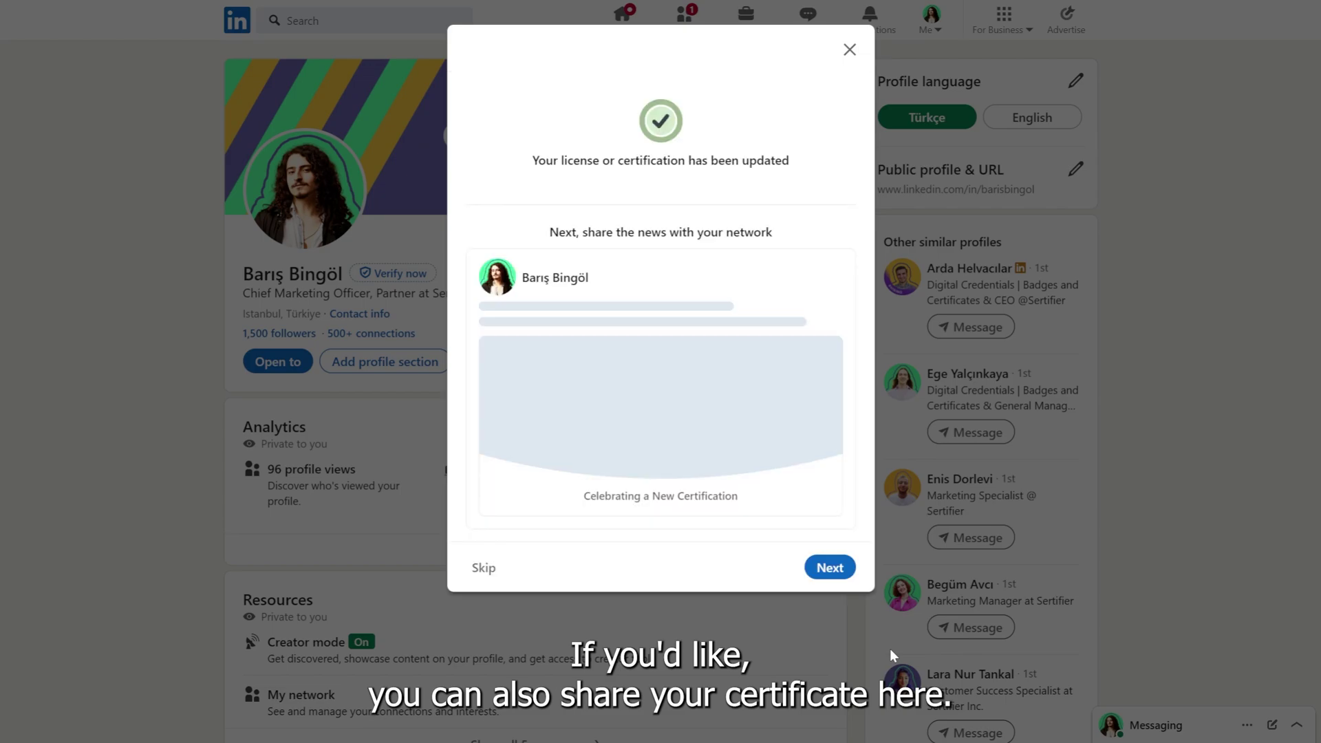
- Skip sharing the news with the network and dismiss Verified's LinkedIn sharing confirmation
{"action": "left_click", "coordinate": [484, 567]}
{"action": "left_click_drag", "start_coordinate": [1314, 62], "coordinate": [1314, 493]}
{"action": "scroll", "coordinate": [913, 405], "scroll_direction": "down", "scroll_amount": 1}
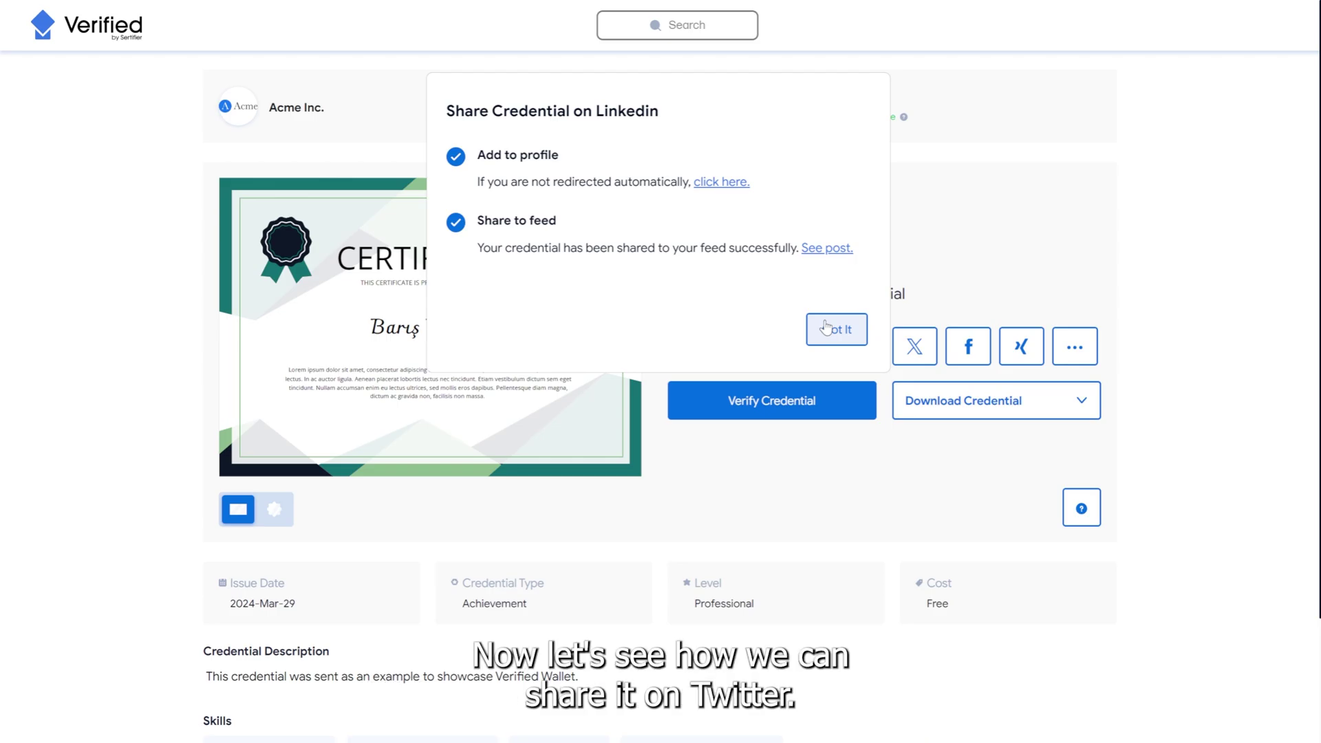
{"action": "left_click", "coordinate": [826, 329]}
- Publish the credential's prefilled message and verification link as a post on X
{"action": "left_click", "coordinate": [906, 349]}
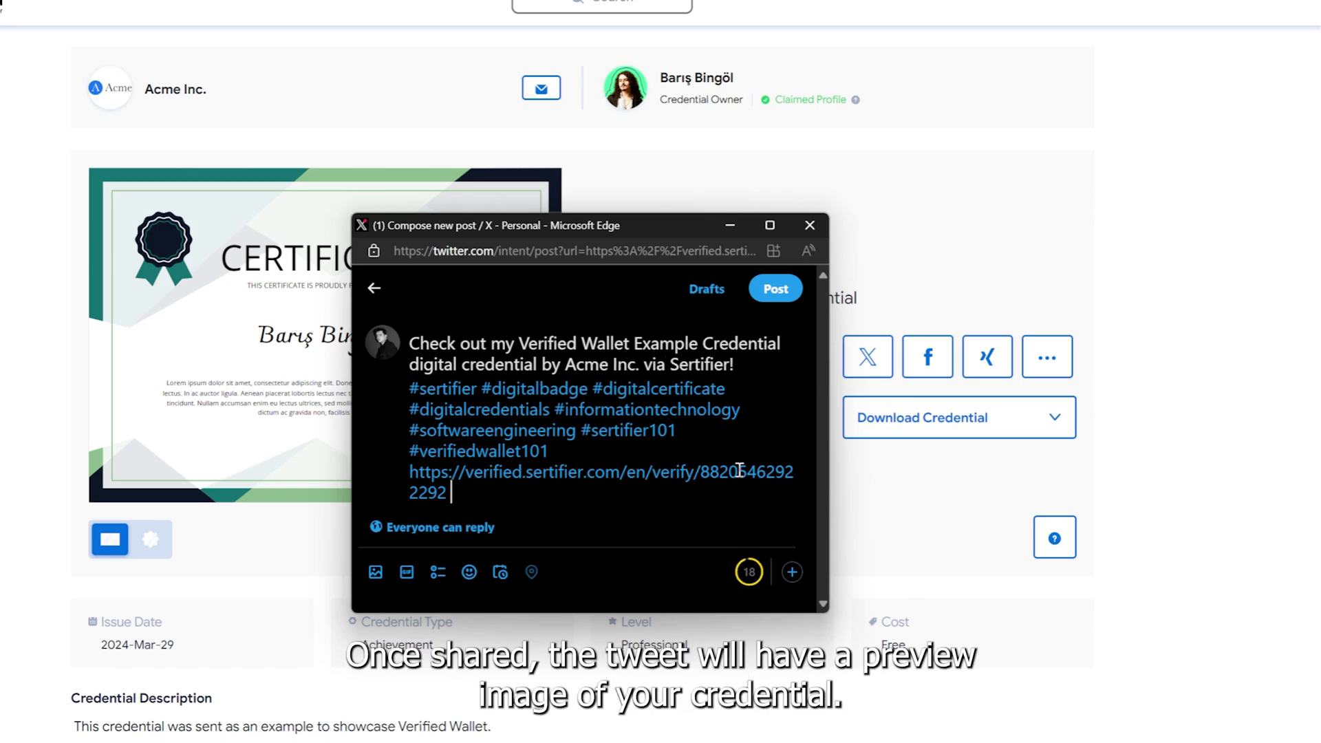
{"action": "left_click", "coordinate": [776, 288]}
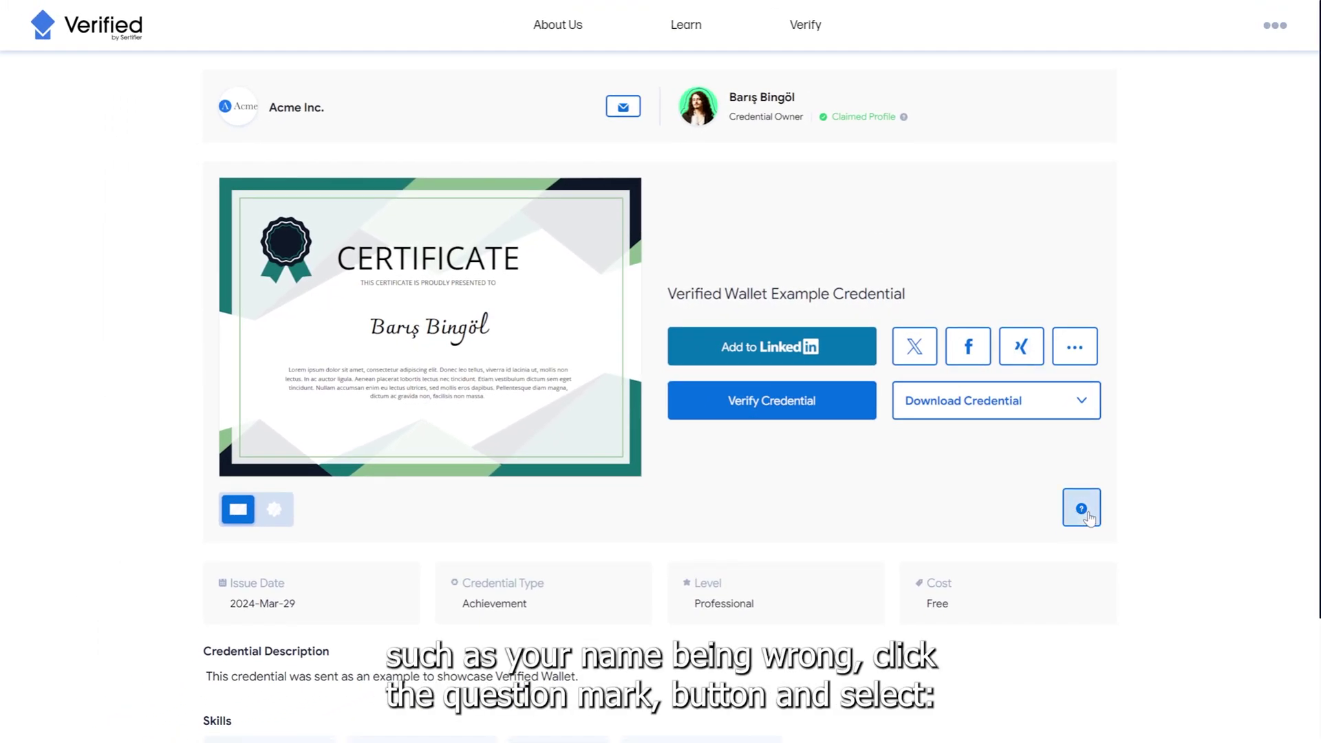
- Start a credential name-change request from the help options, enter a new name, then abandon it
{"action": "left_click", "coordinate": [1084, 513]}
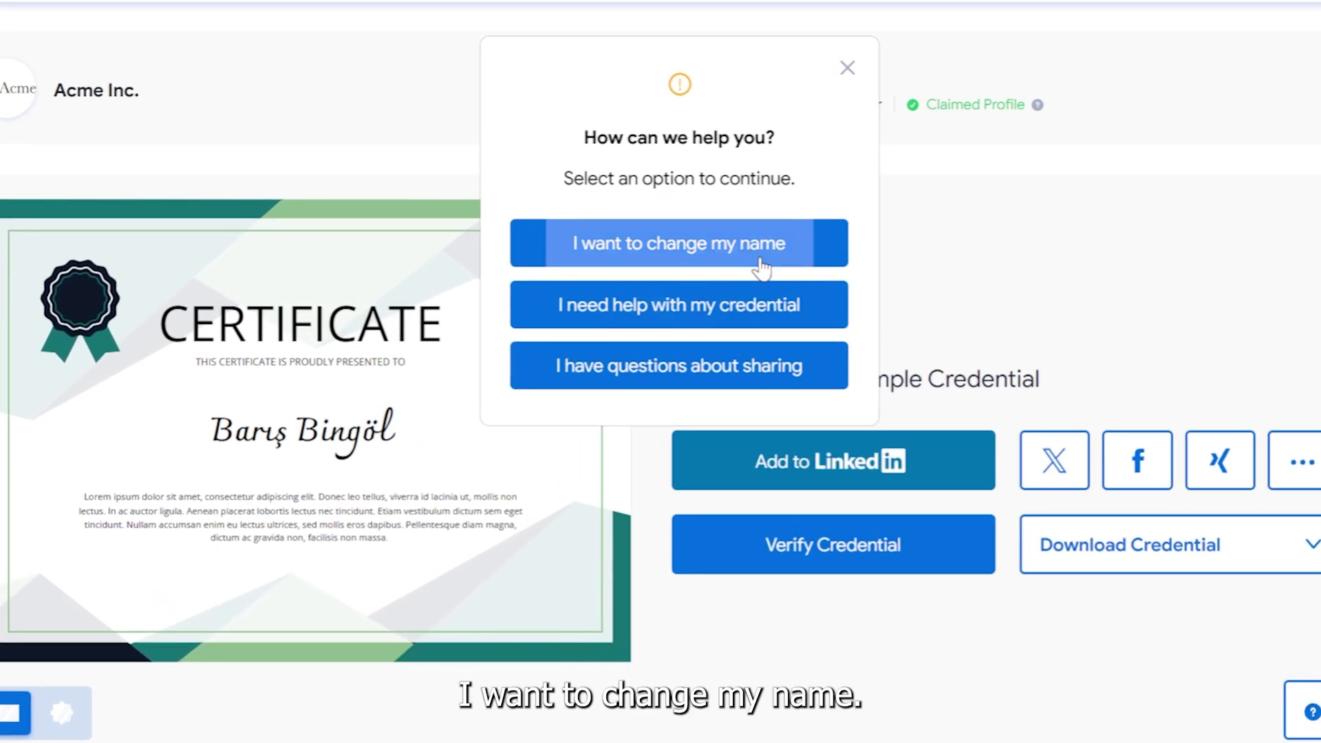
{"action": "left_click", "coordinate": [759, 255]}
{"action": "left_click", "coordinate": [638, 332]}
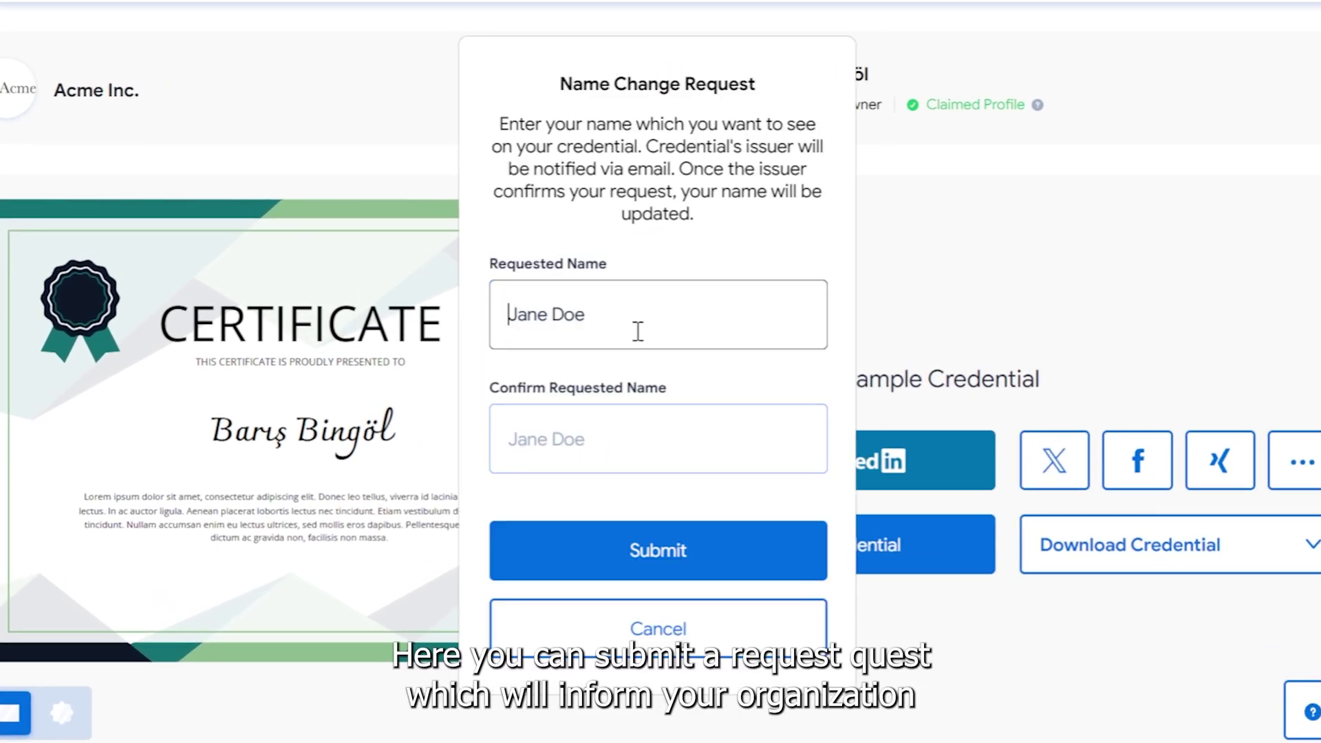
{"action": "left_click", "coordinate": [589, 443]}
{"action": "type", "text": "Jane Doe"}
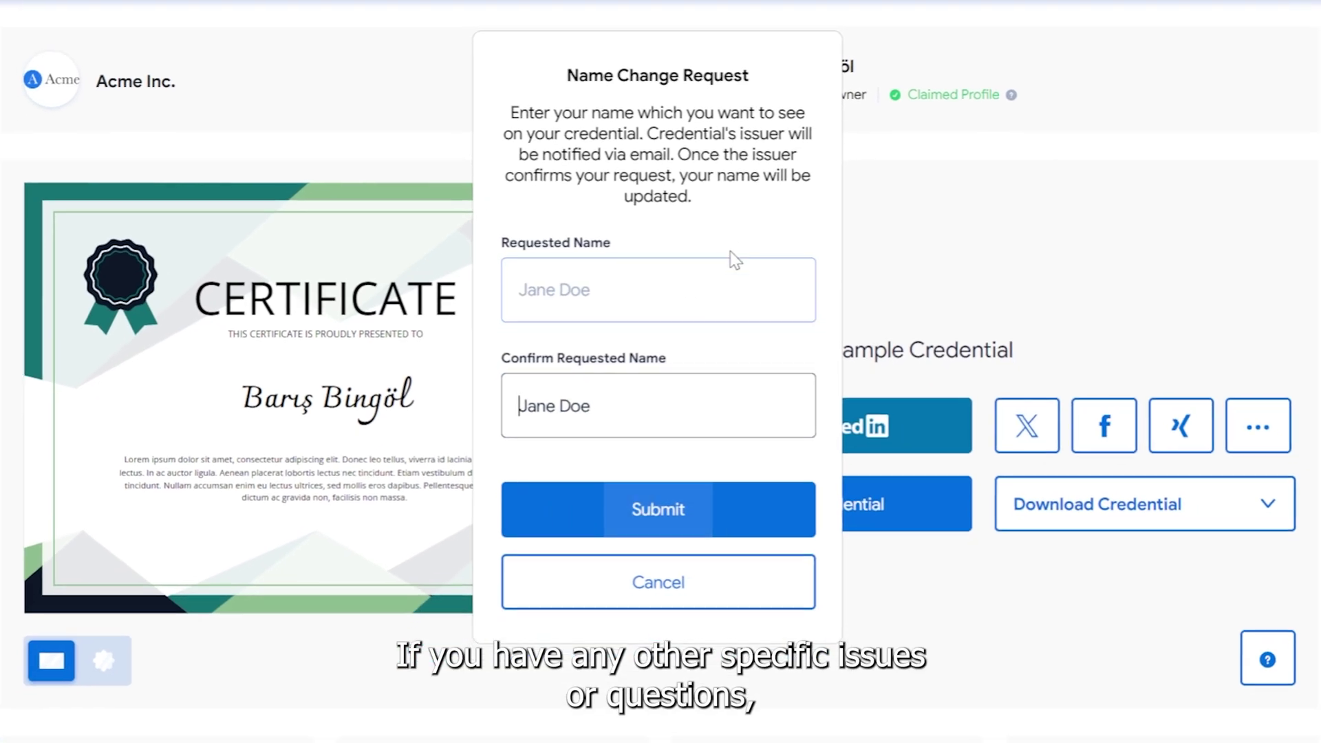
{"action": "left_click", "coordinate": [688, 580]}
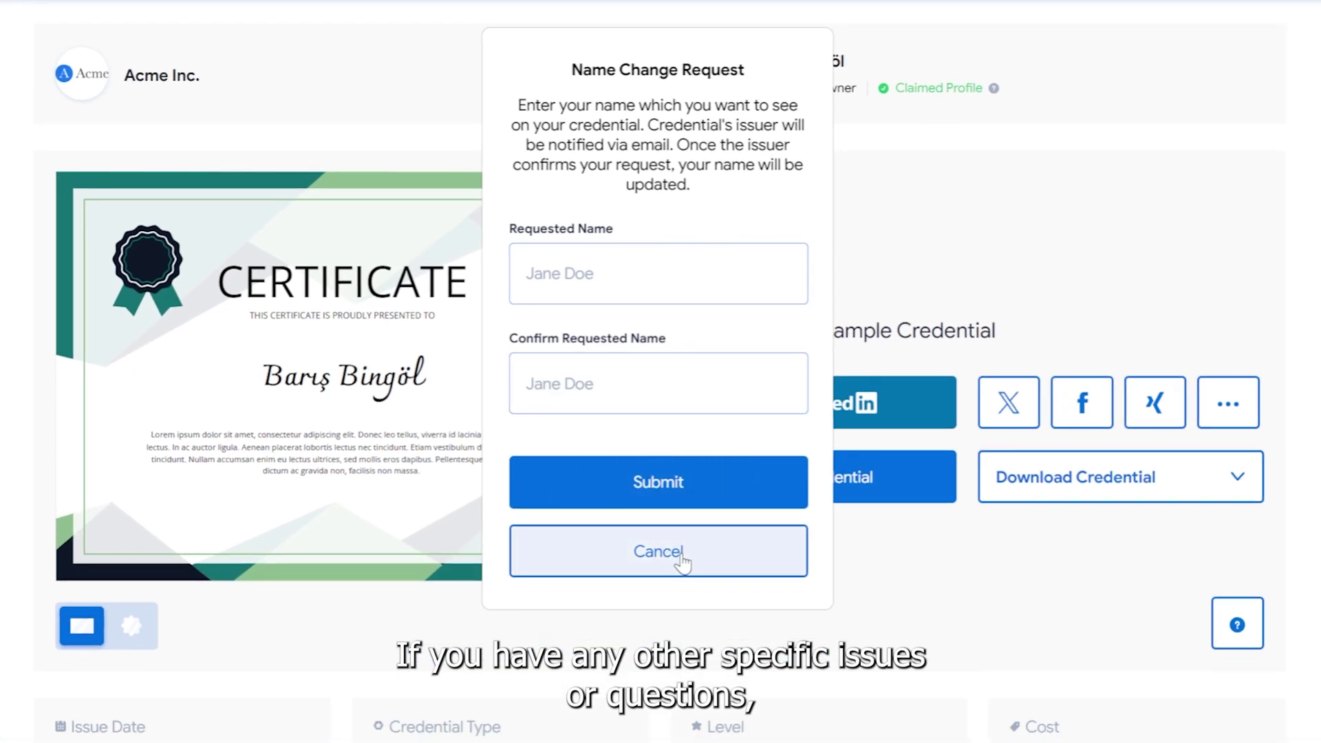
{"action": "left_click", "coordinate": [1237, 624]}
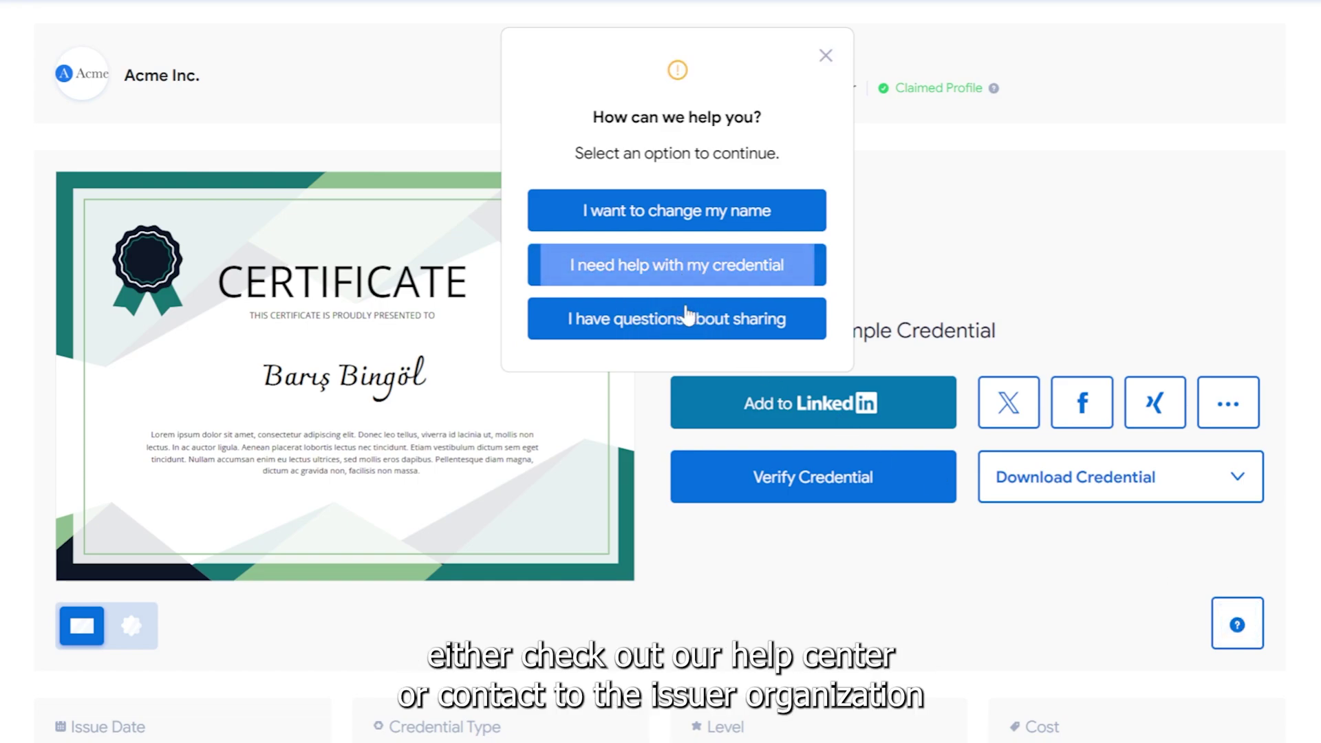
{"action": "left_click", "coordinate": [826, 55]}
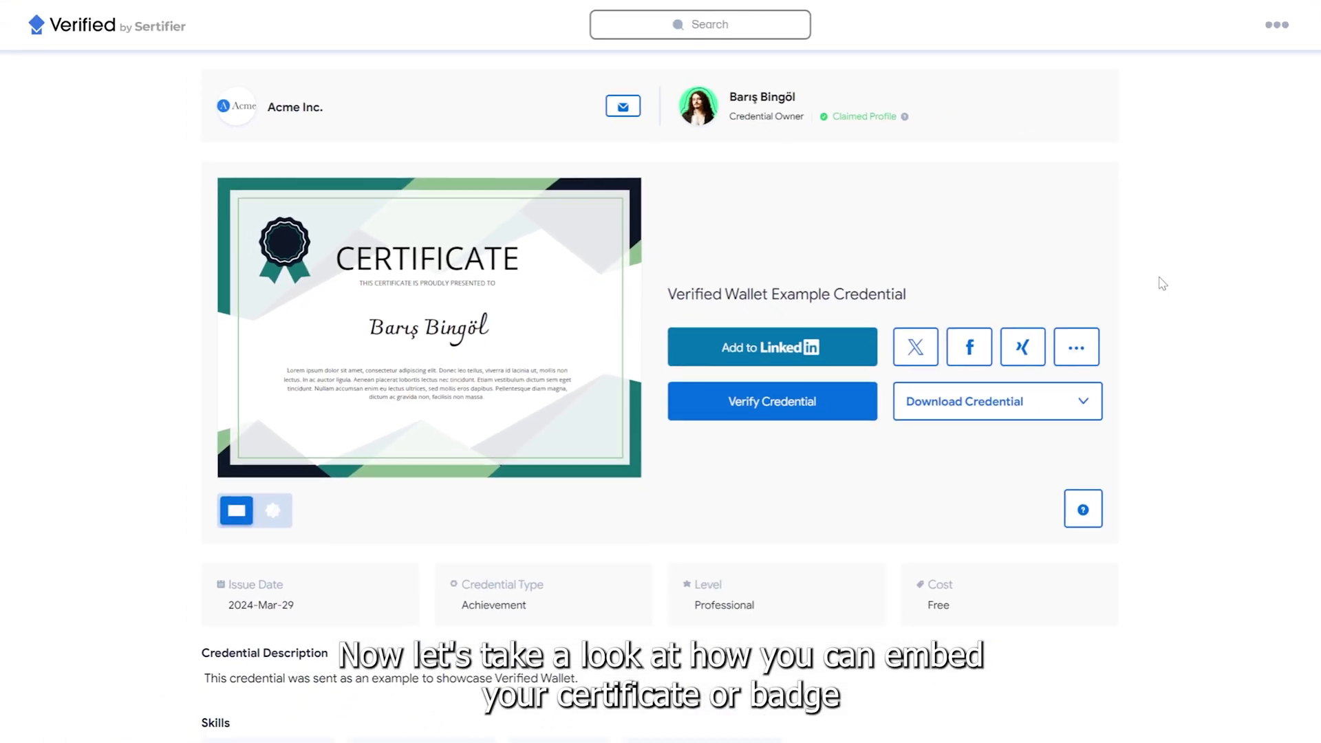
- Switch to the badge view and download the Badge image, saving it as 'badge'
{"action": "left_click", "coordinate": [275, 511]}
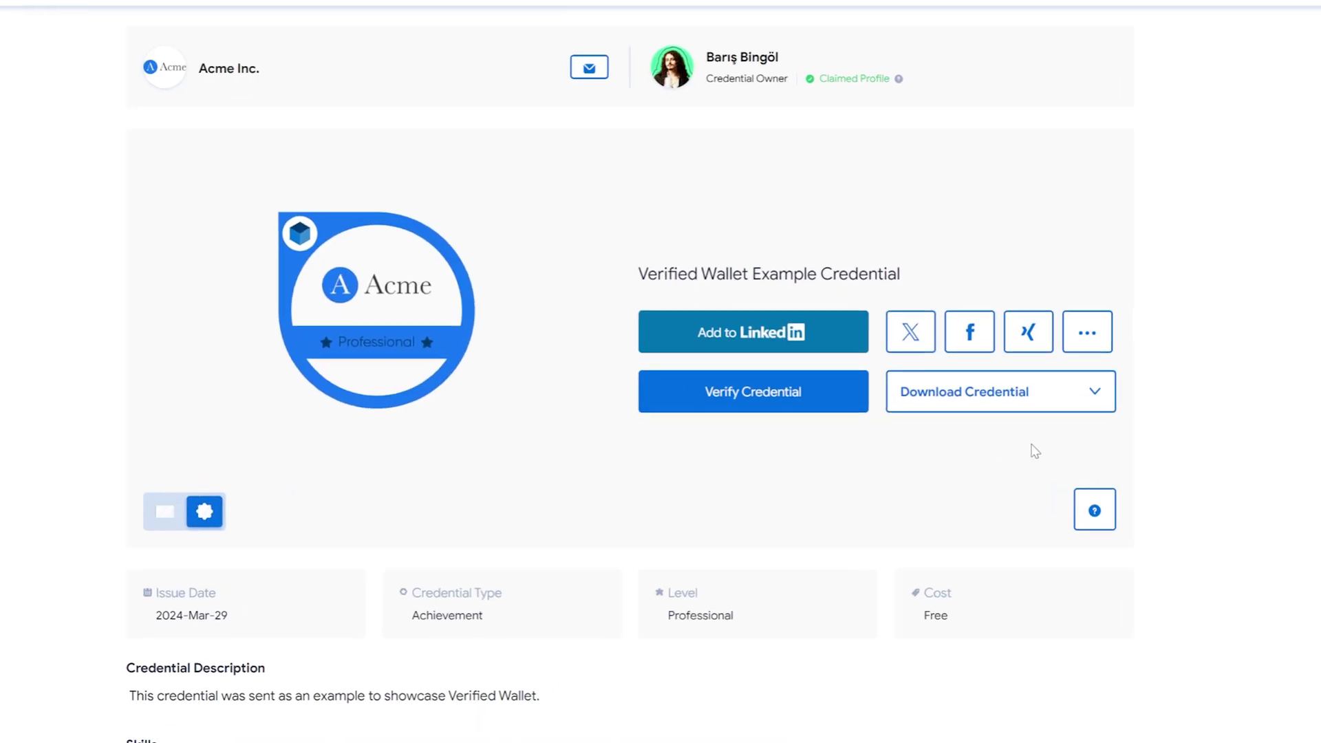
{"action": "left_click", "coordinate": [1074, 400]}
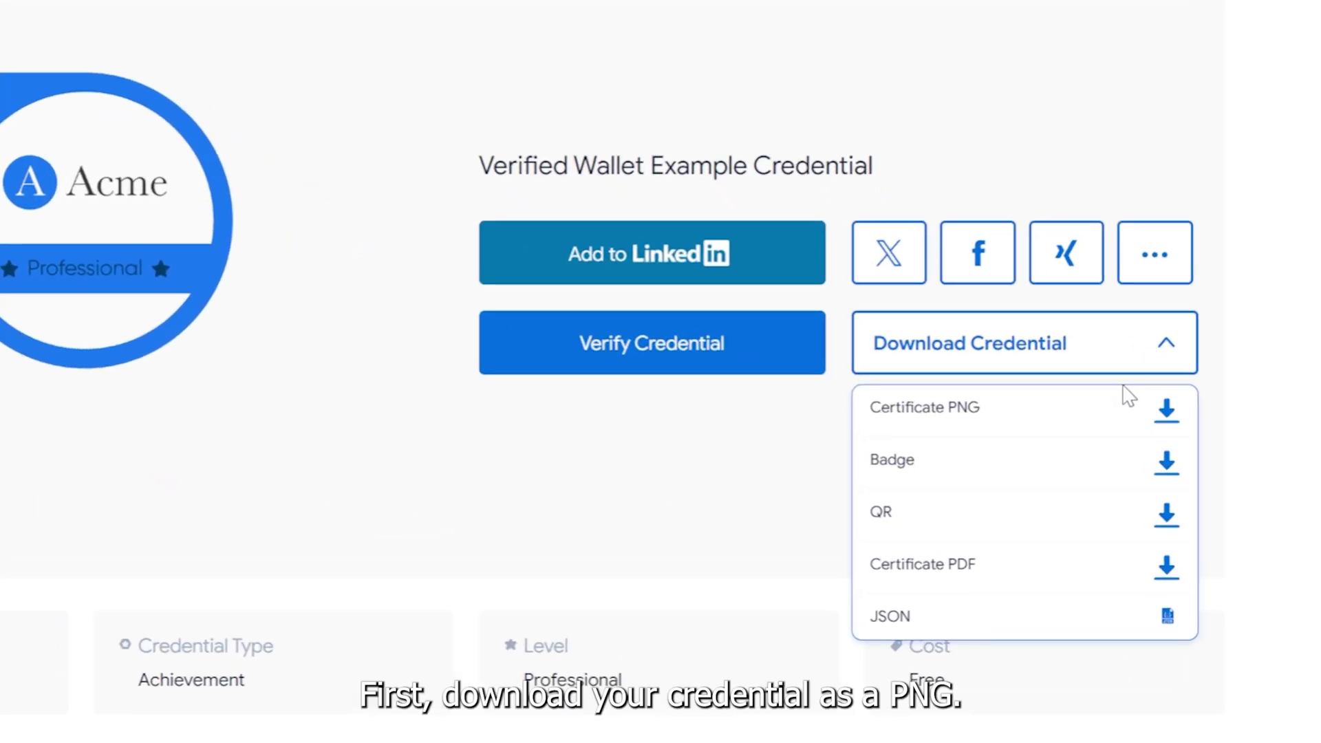
{"action": "left_click", "coordinate": [1071, 478]}
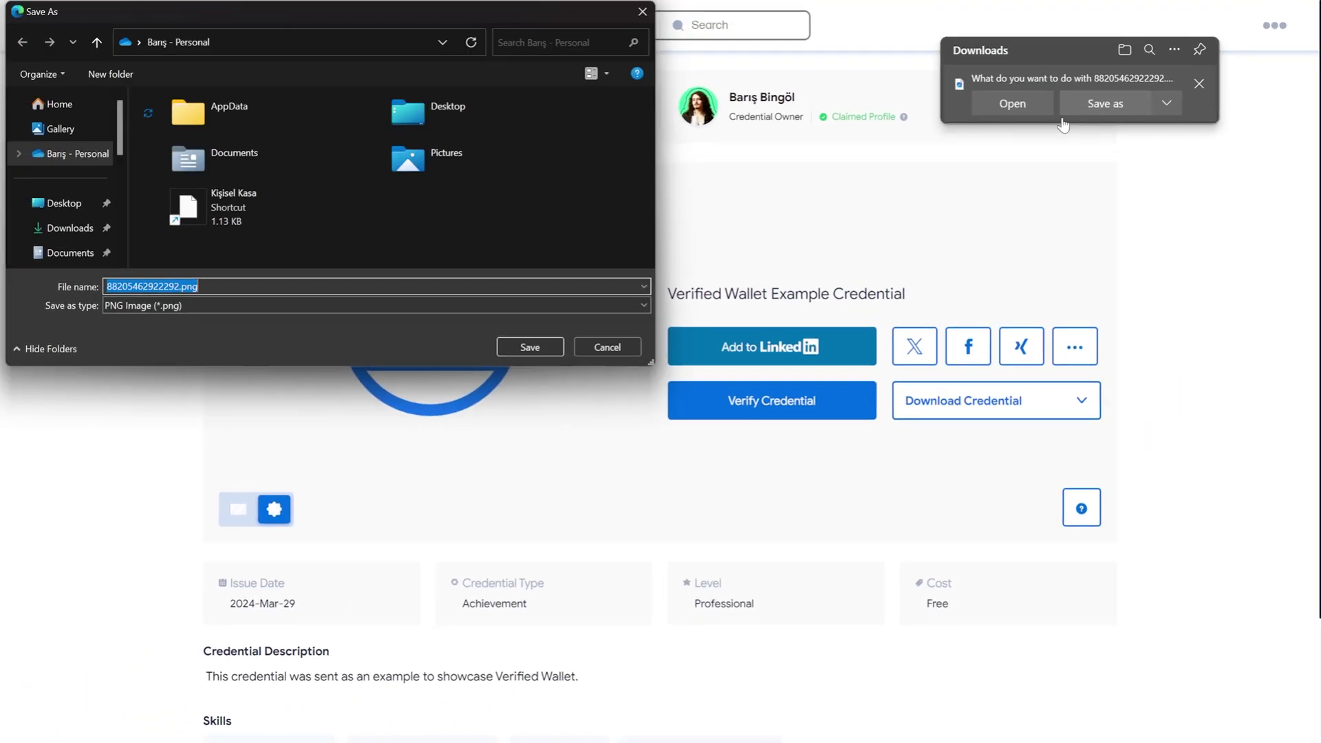
{"action": "type", "text": "badge"}
{"action": "key", "text": "Return"}
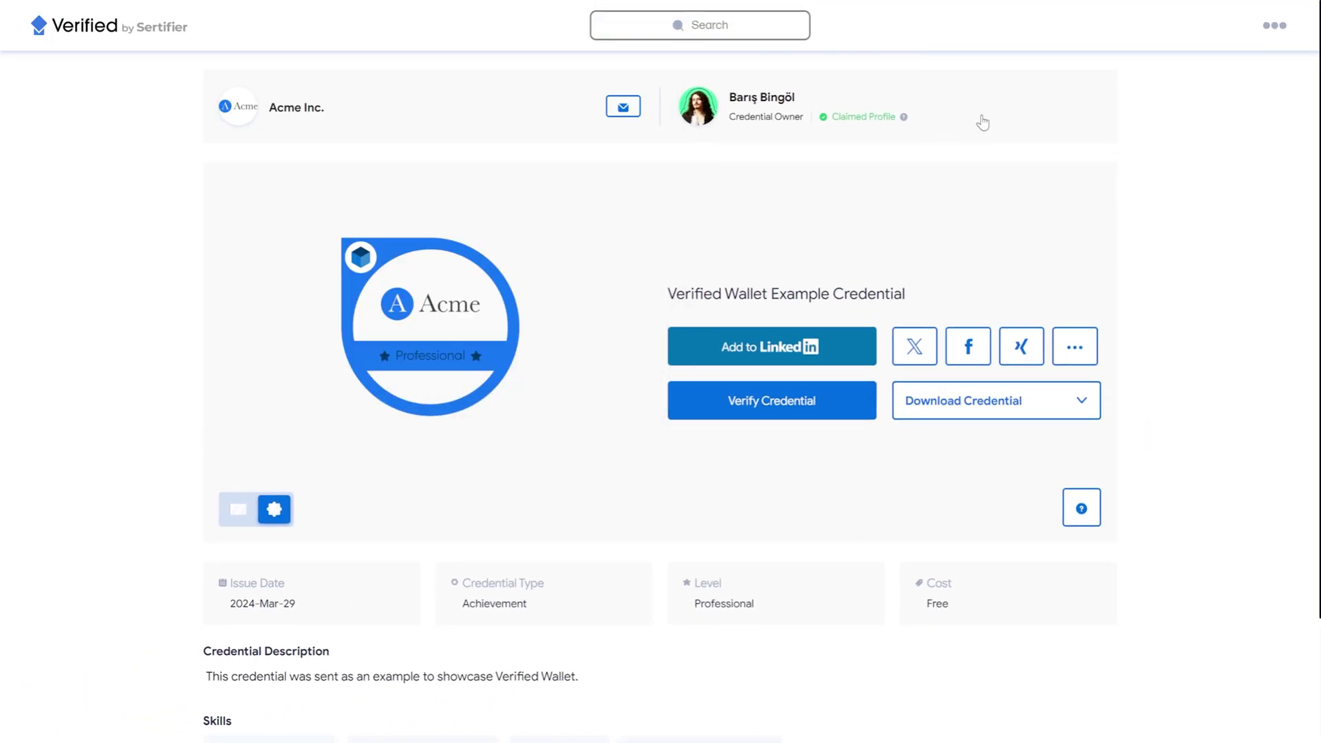
{"action": "left_click", "coordinate": [401, 42]}
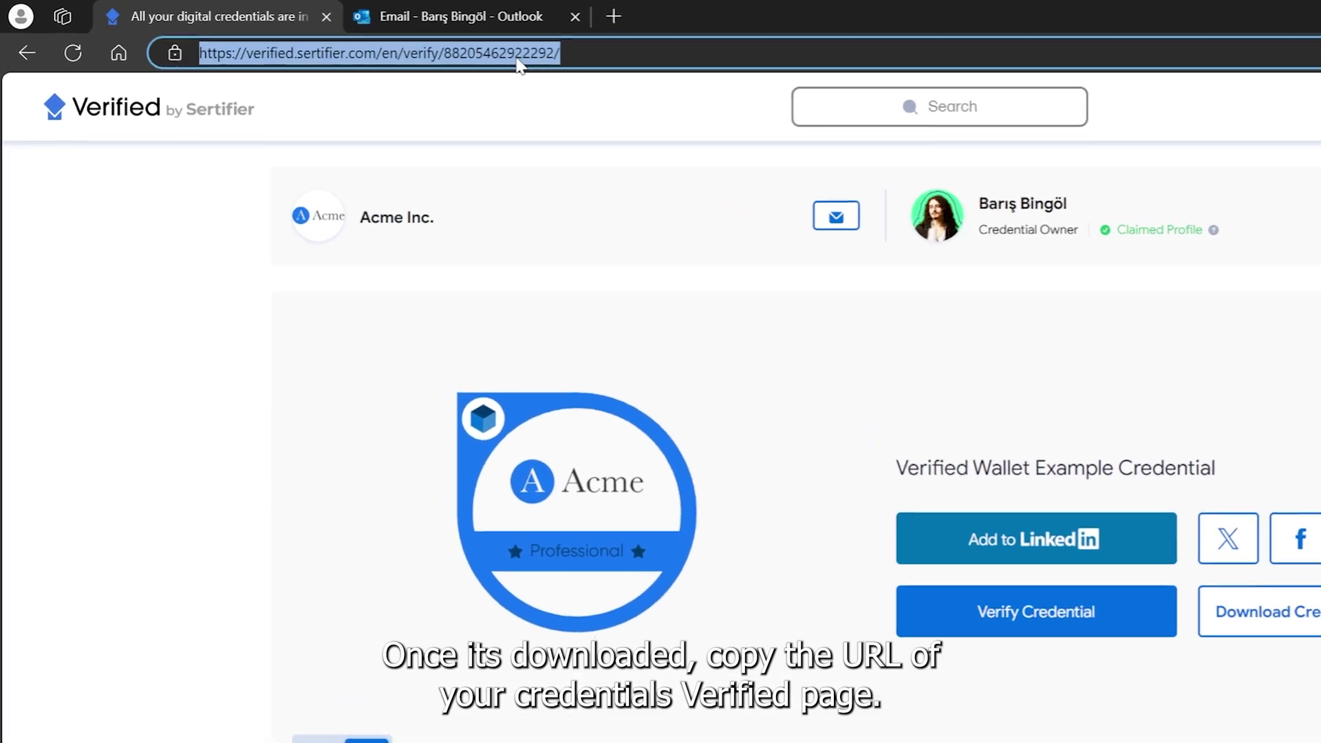
- Copy the credential page URL from the address bar and switch to the Outlook tab
{"action": "right_click", "coordinate": [500, 58]}
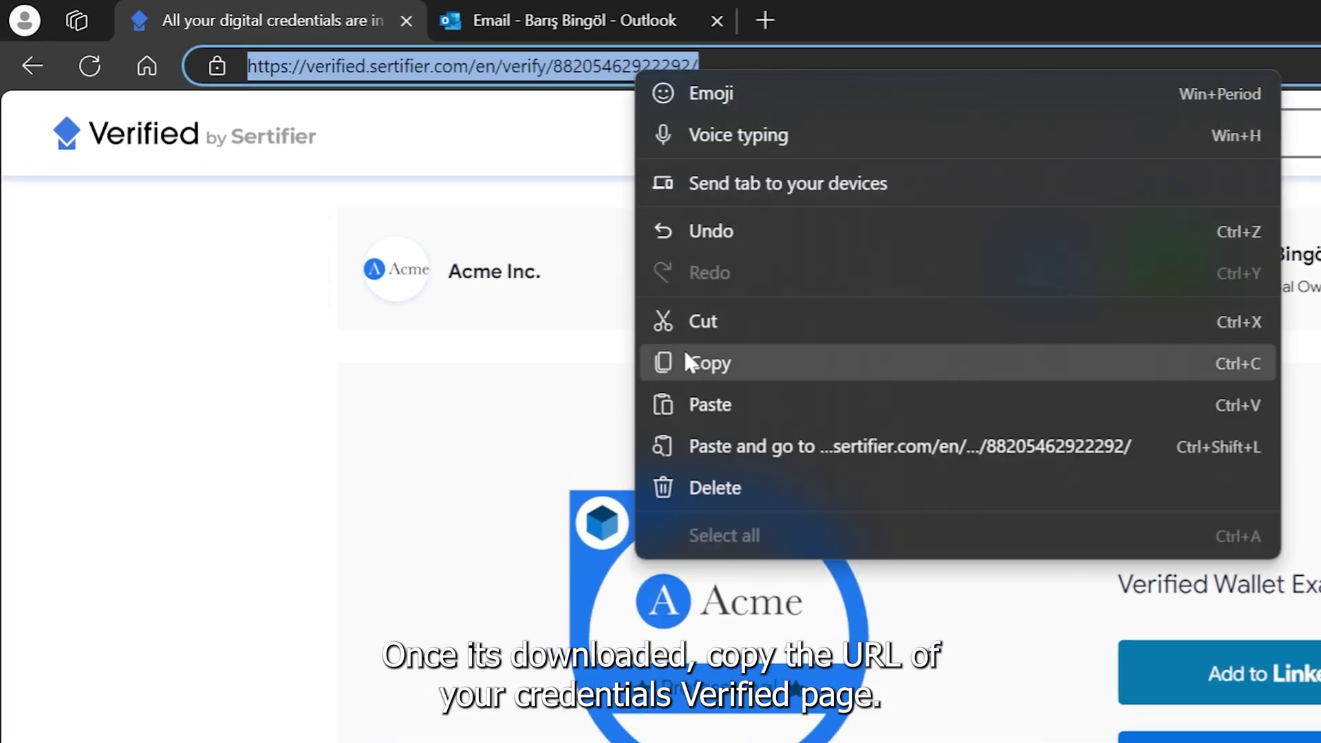
{"action": "left_click", "coordinate": [546, 289]}
{"action": "left_click", "coordinate": [625, 153]}
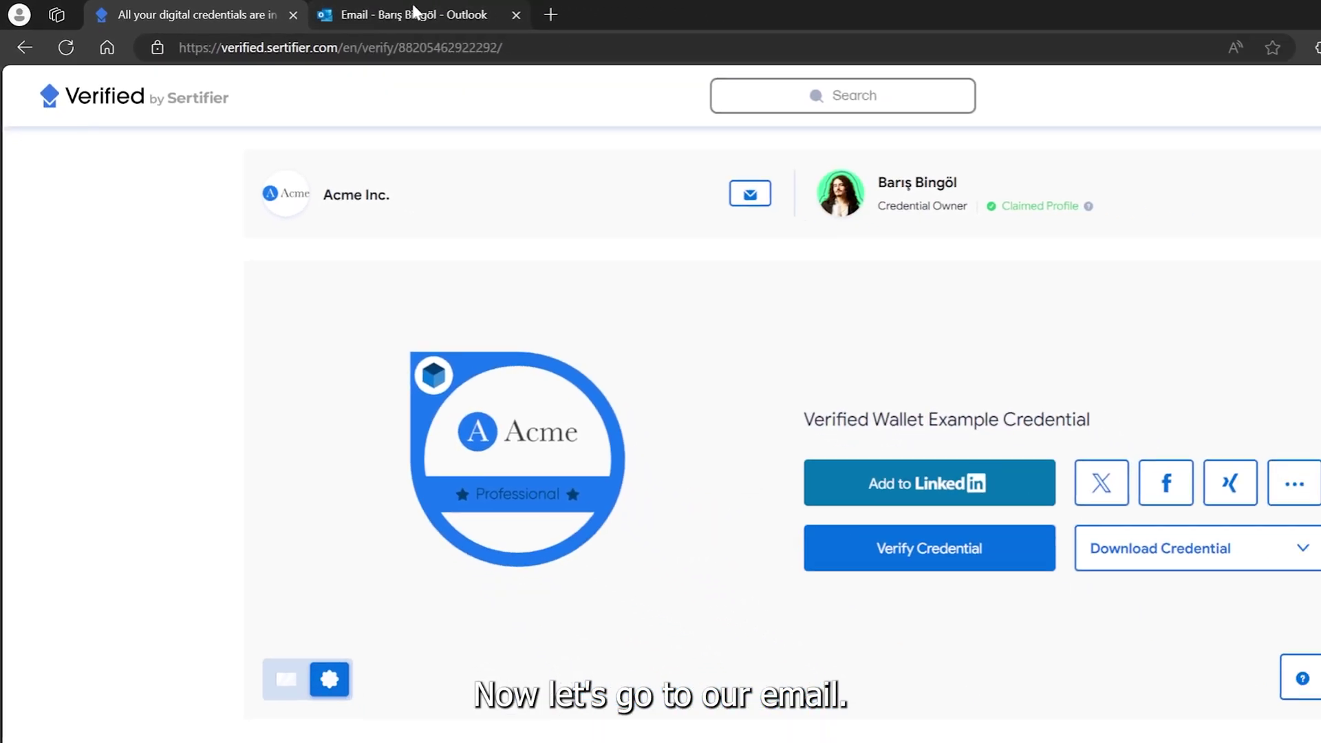
{"action": "left_click", "coordinate": [578, 20]}
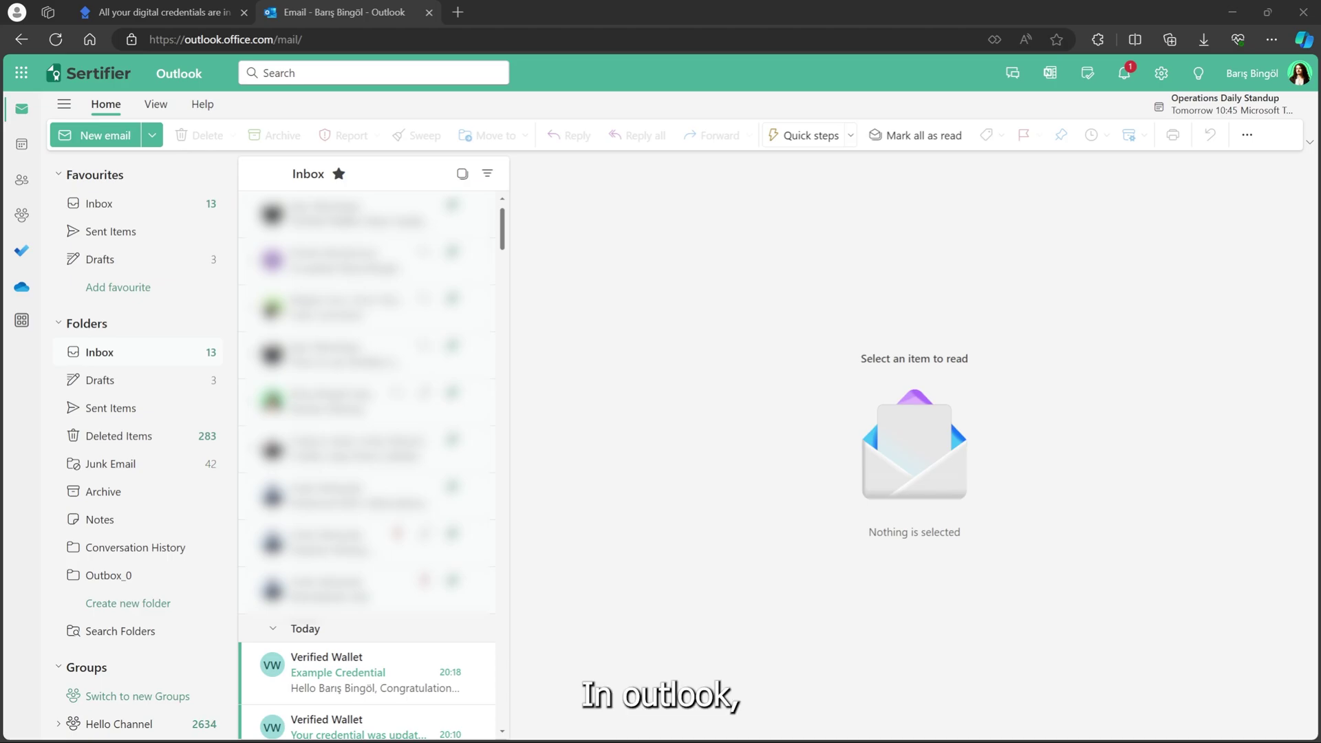
- Insert badge.png inline below the logo in the Compose and reply email signature
{"action": "left_click", "coordinate": [1161, 73]}
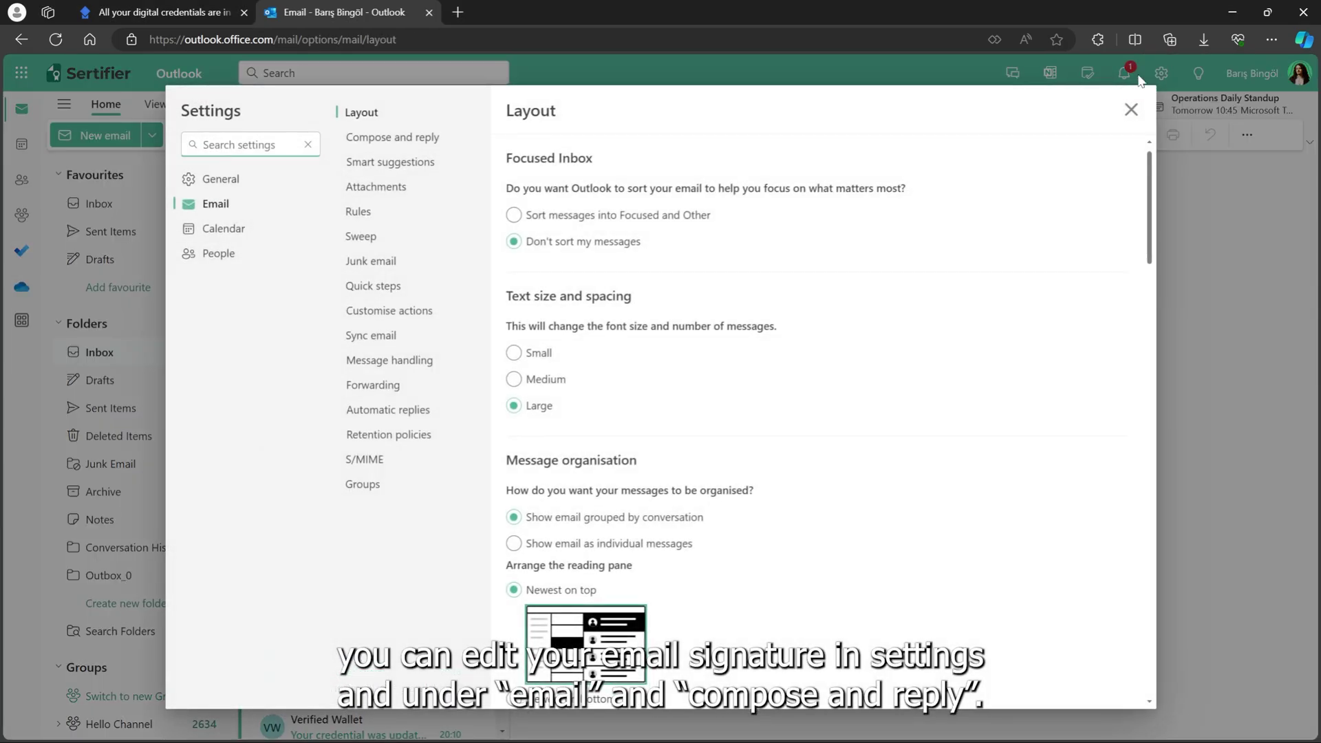
{"action": "left_click", "coordinate": [384, 141]}
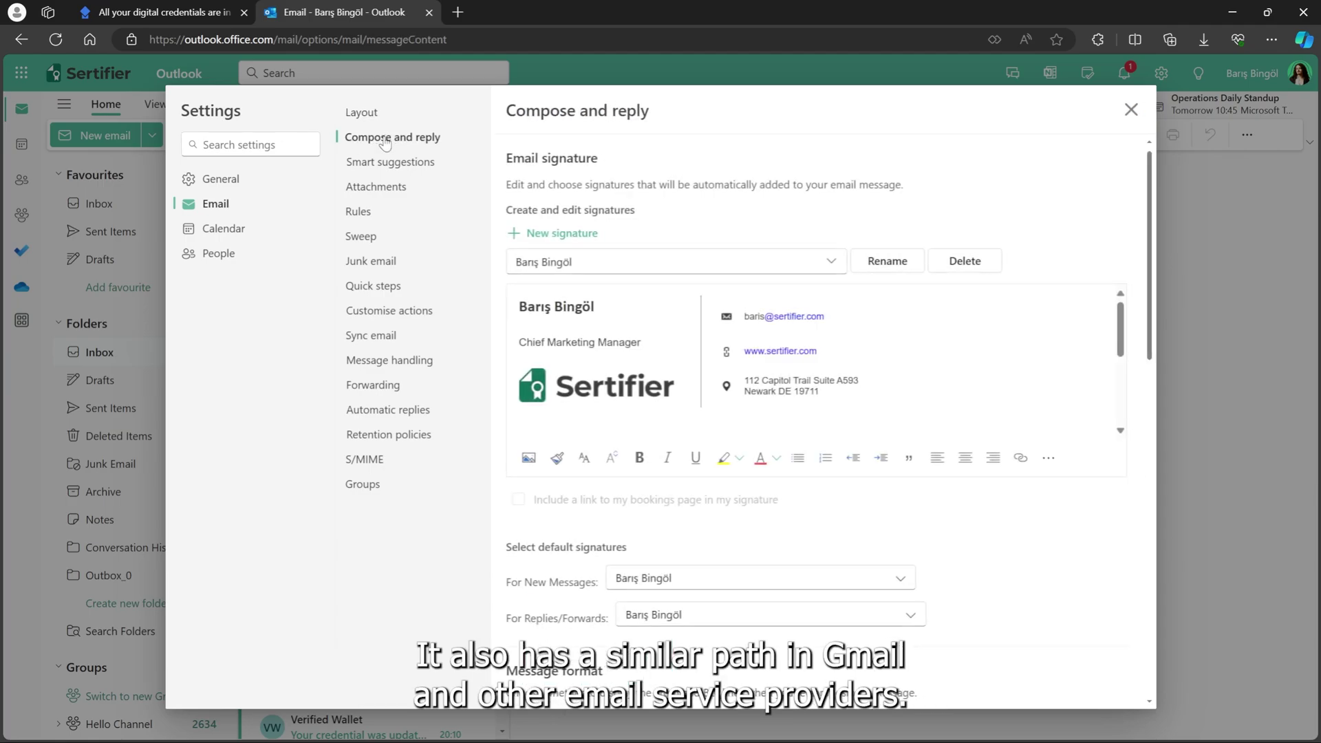
{"action": "scroll", "coordinate": [646, 309], "scroll_direction": "down", "scroll_amount": 1}
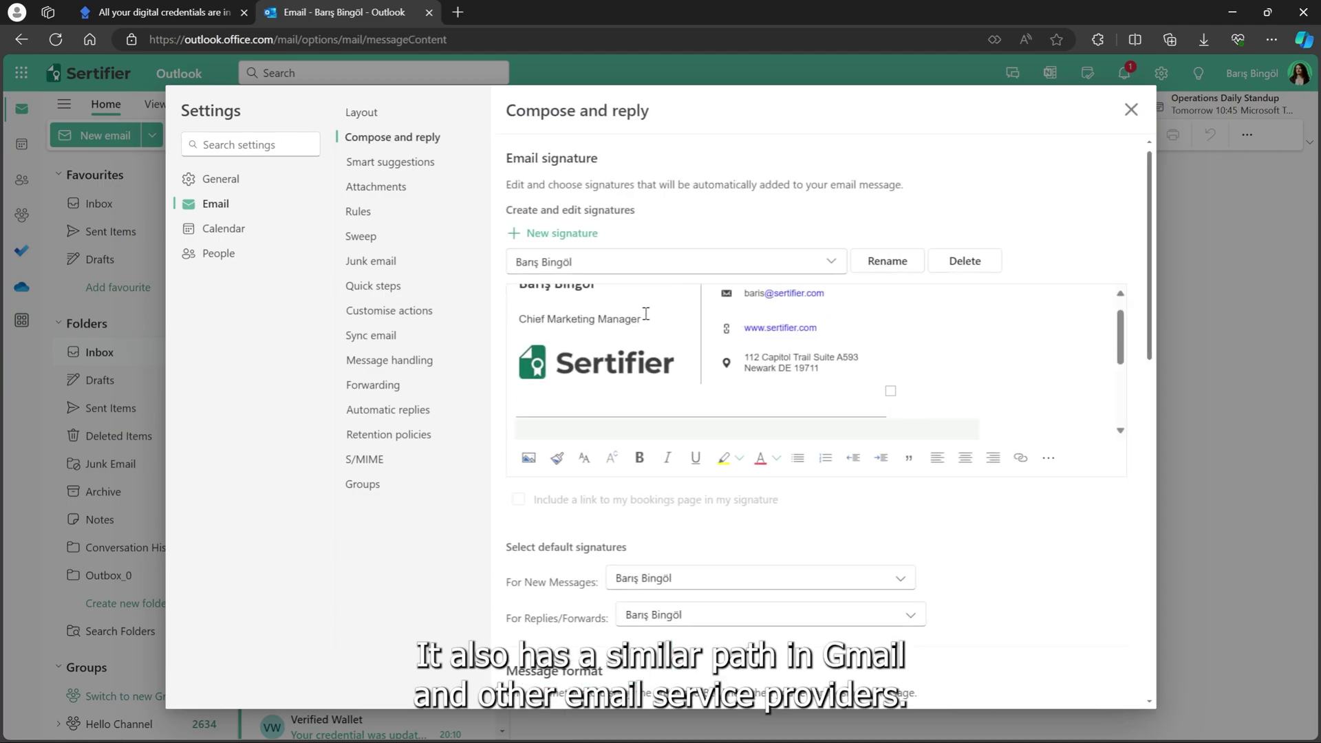
{"action": "left_click", "coordinate": [569, 398]}
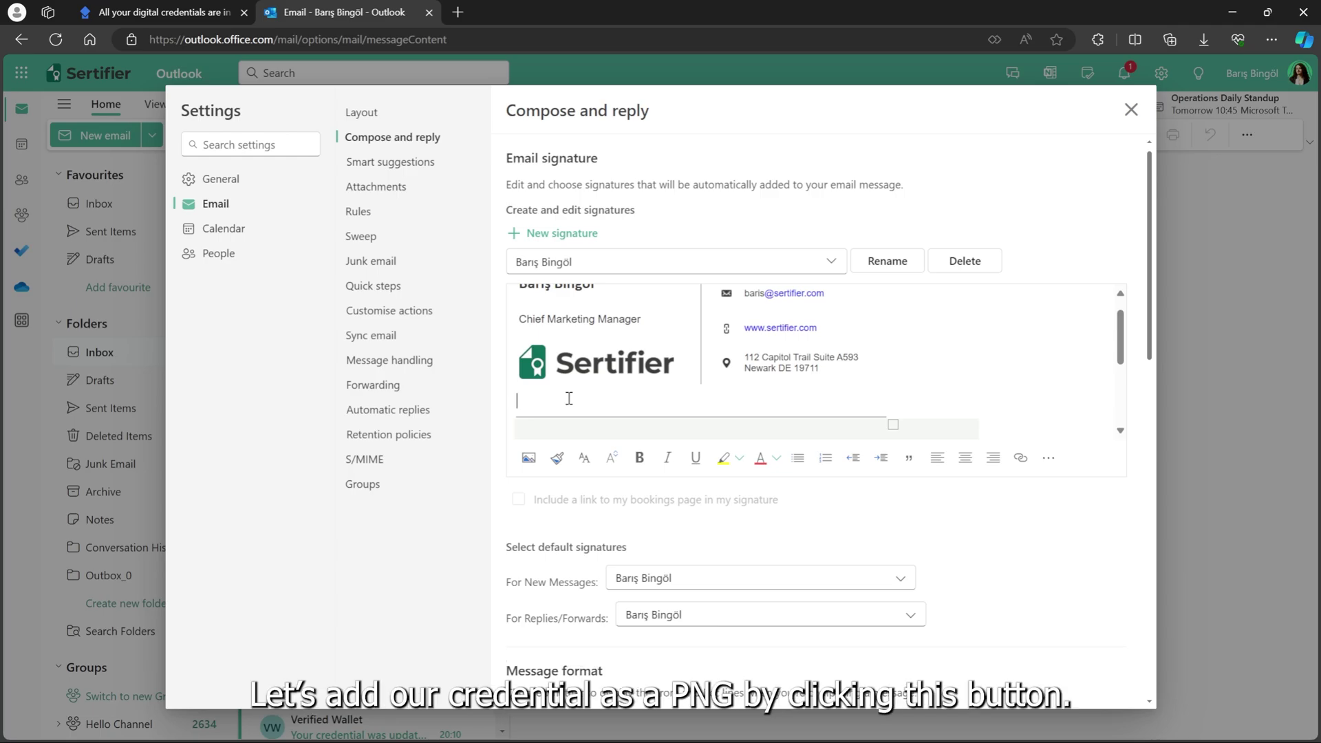
{"action": "left_click", "coordinate": [529, 457]}
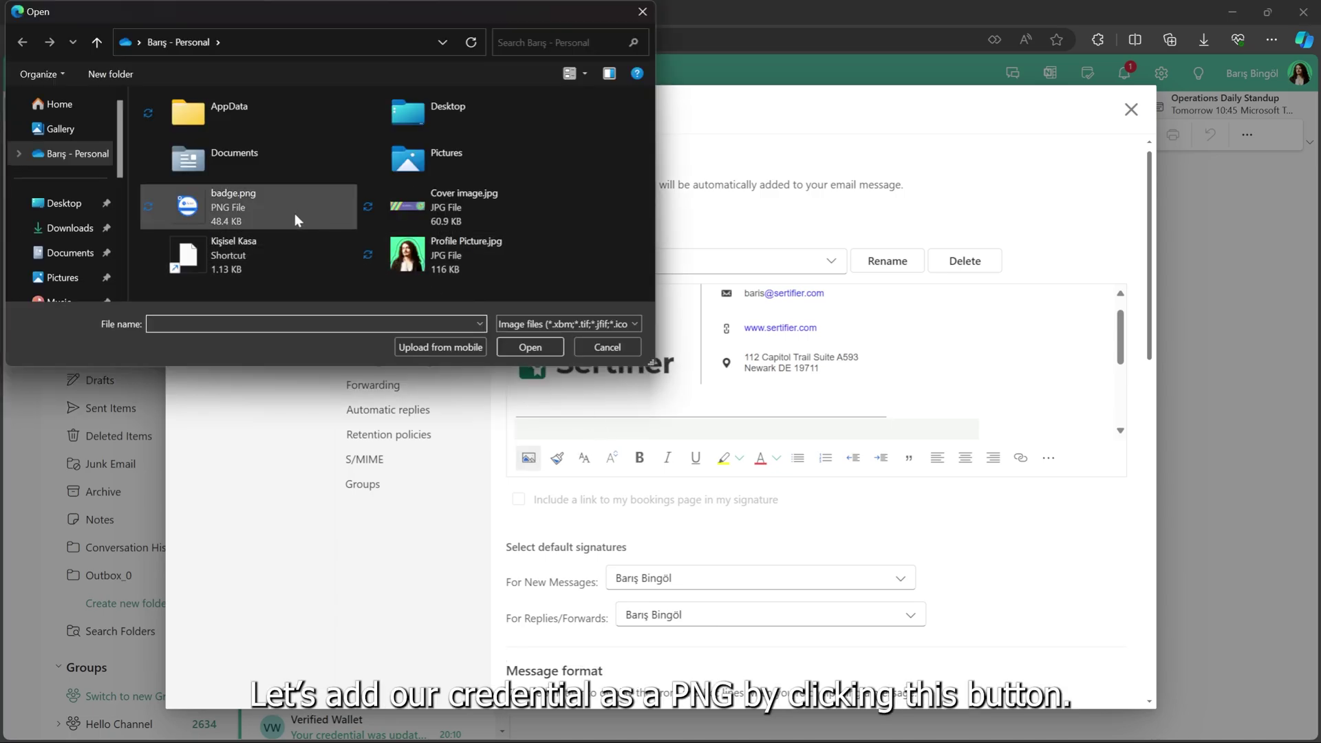
{"action": "left_click", "coordinate": [293, 214]}
{"action": "left_click", "coordinate": [515, 346]}
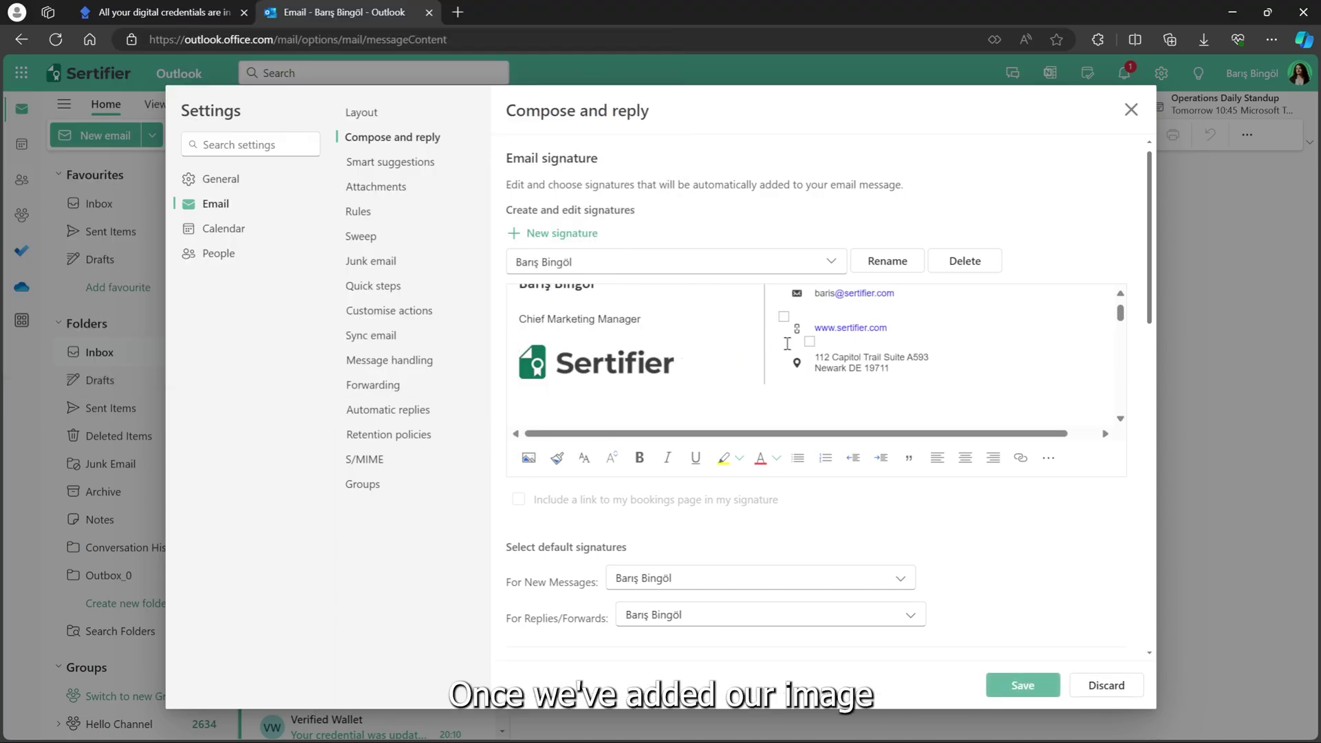
{"action": "right_click", "coordinate": [822, 354]}
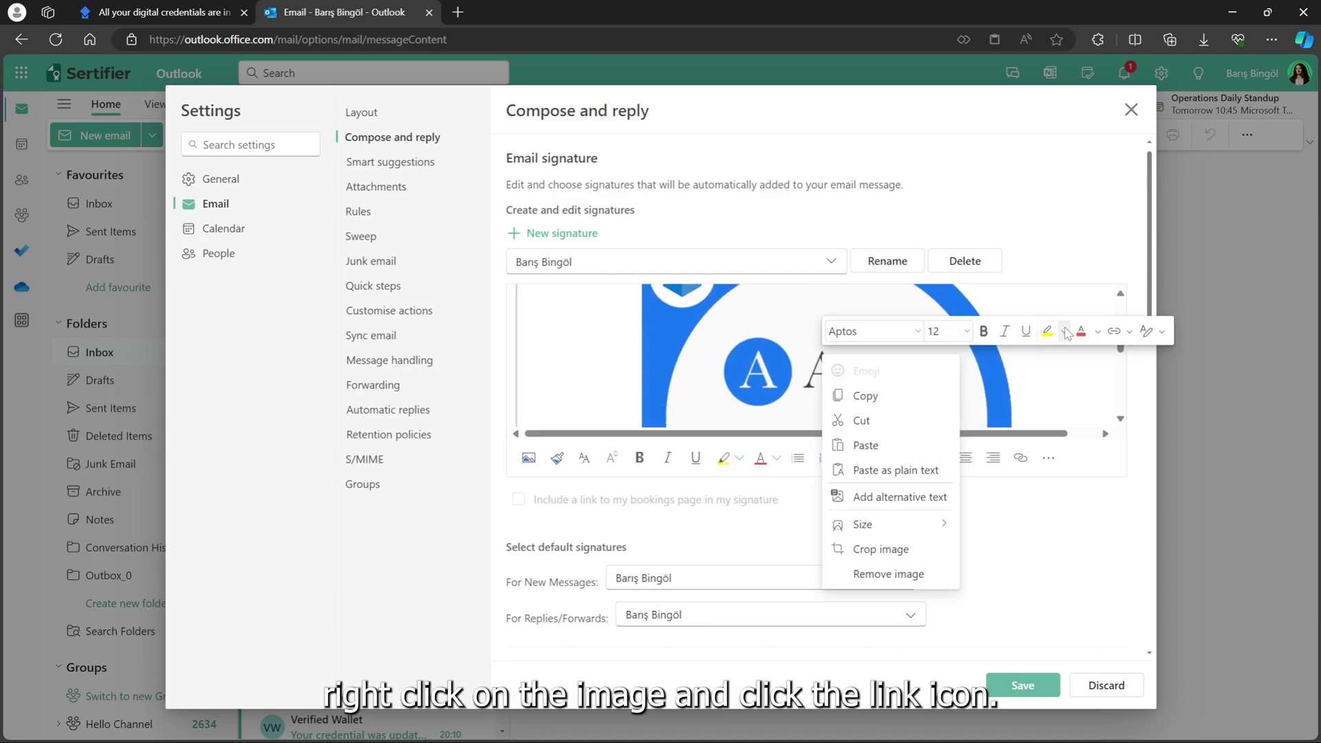
- Link the badge image to the pasted credential page URL
{"action": "left_click", "coordinate": [1113, 333]}
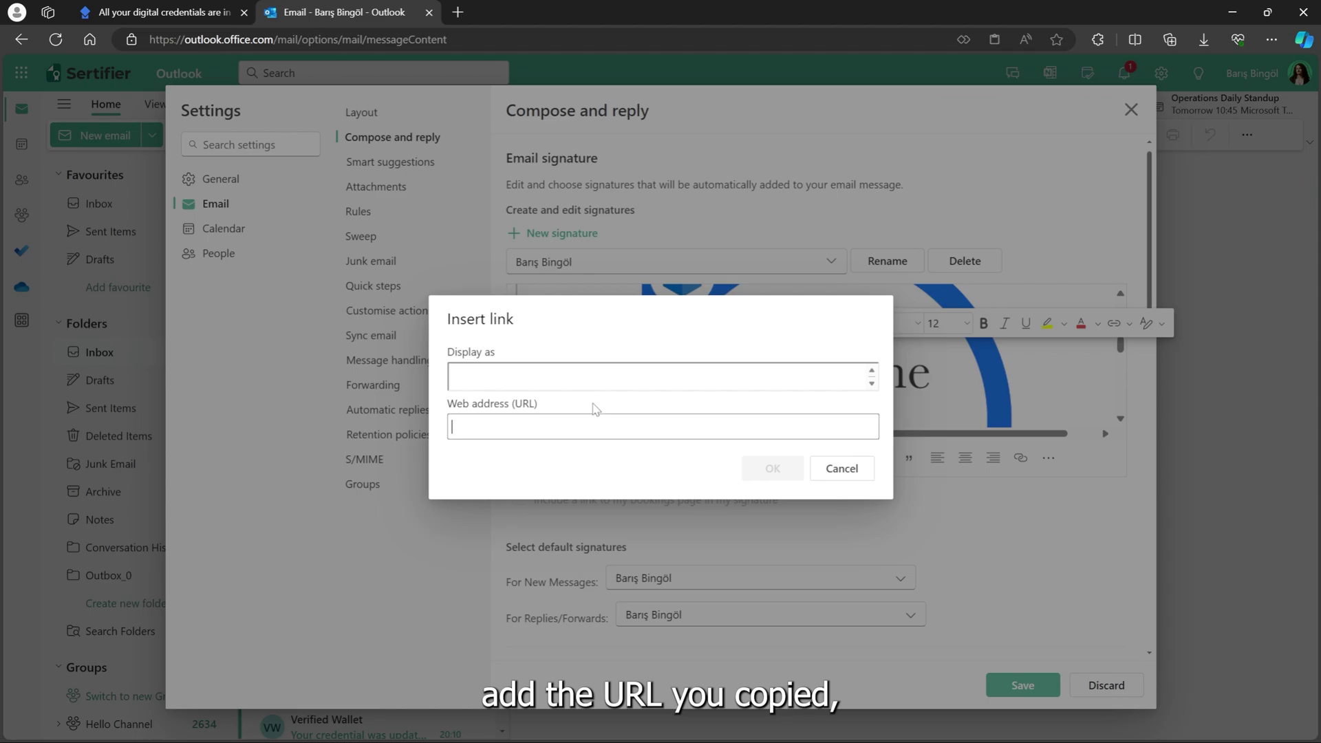
{"action": "left_click", "coordinate": [752, 426]}
{"action": "key", "text": "ctrl+v"}
{"action": "left_click", "coordinate": [773, 468]}
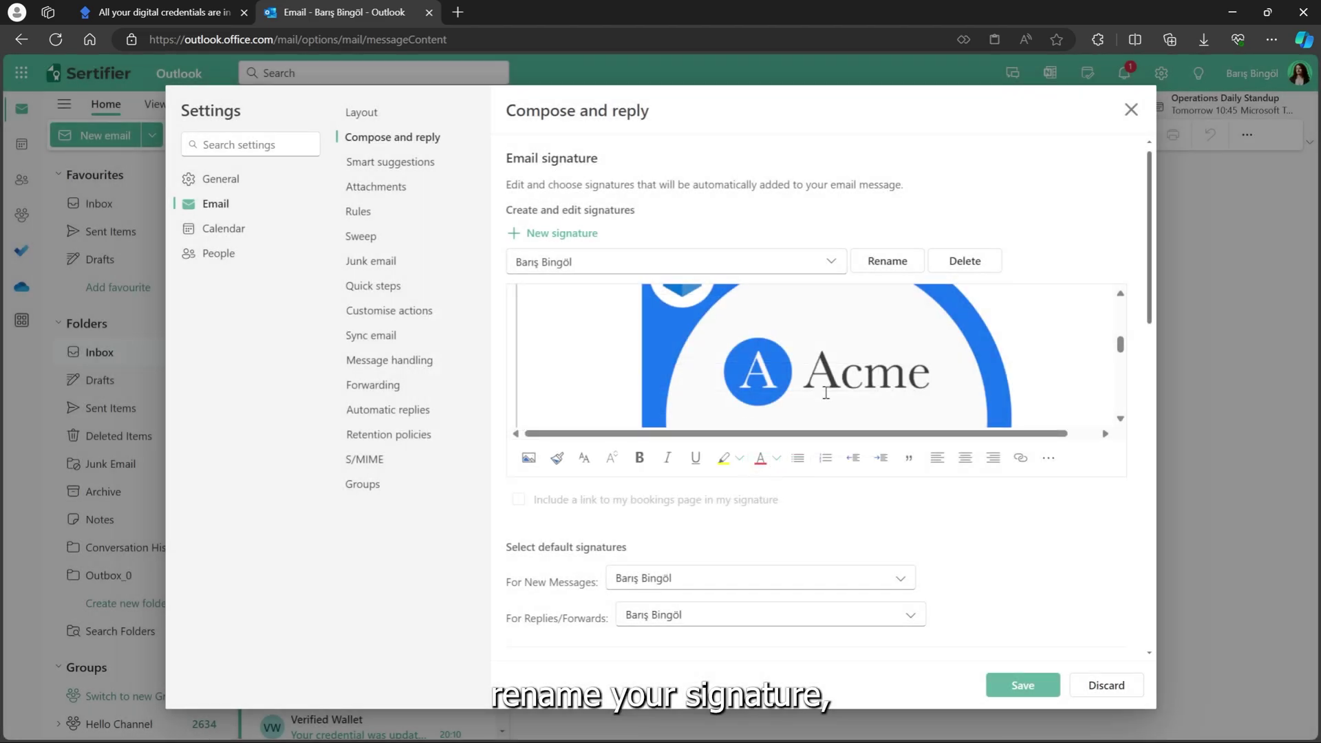
- Append 'Badge' to the signature's name and save the signature
{"action": "left_click", "coordinate": [887, 261]}
{"action": "type", "text": "Ba"}
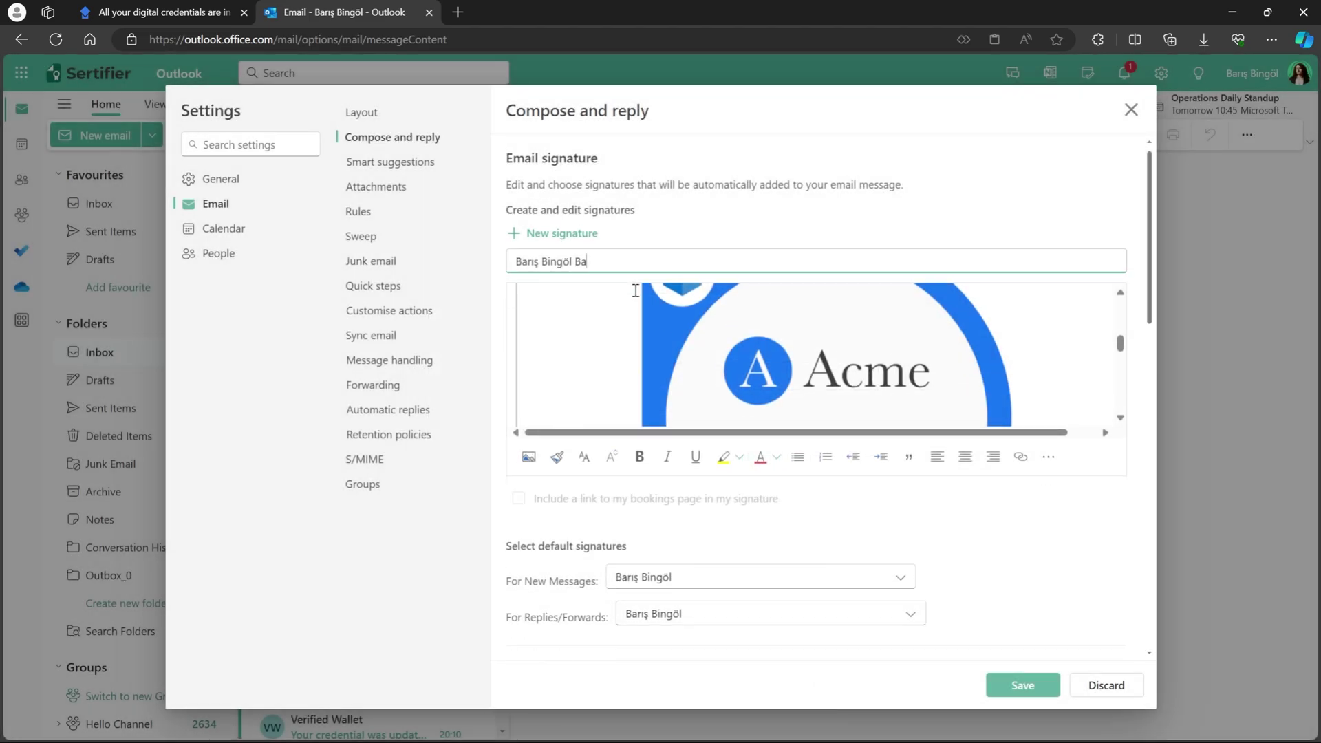
{"action": "type", "text": "dge"}
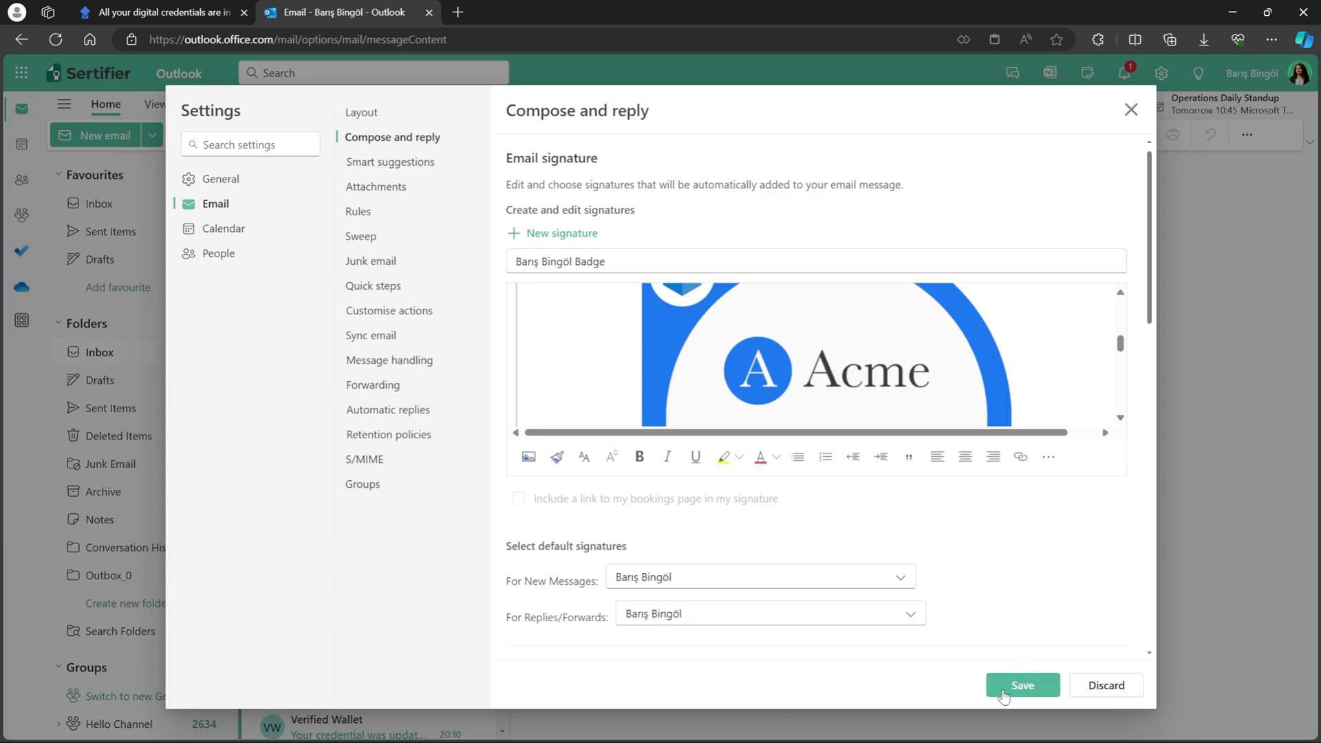
{"action": "left_click", "coordinate": [1006, 691]}
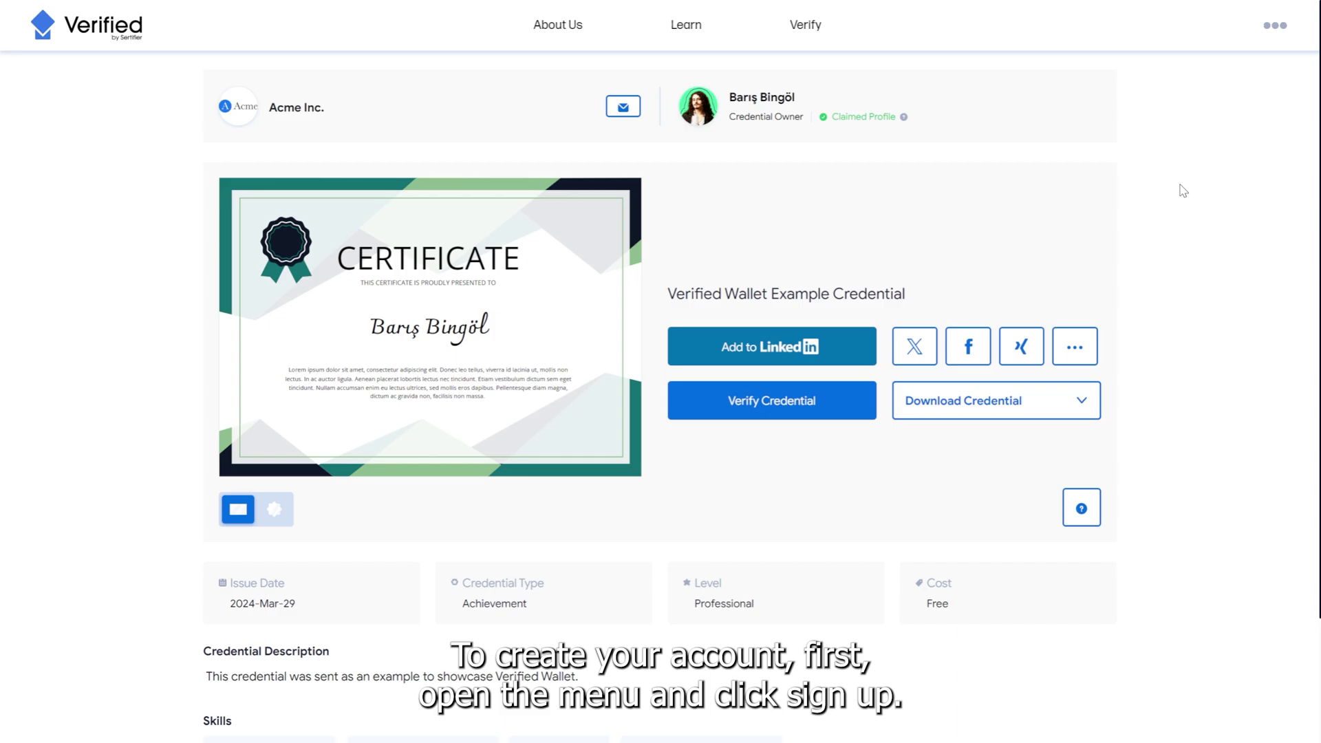
- Start an email sign-up and fill in the first name, last name and work e-mail
{"action": "left_click", "coordinate": [1274, 27]}
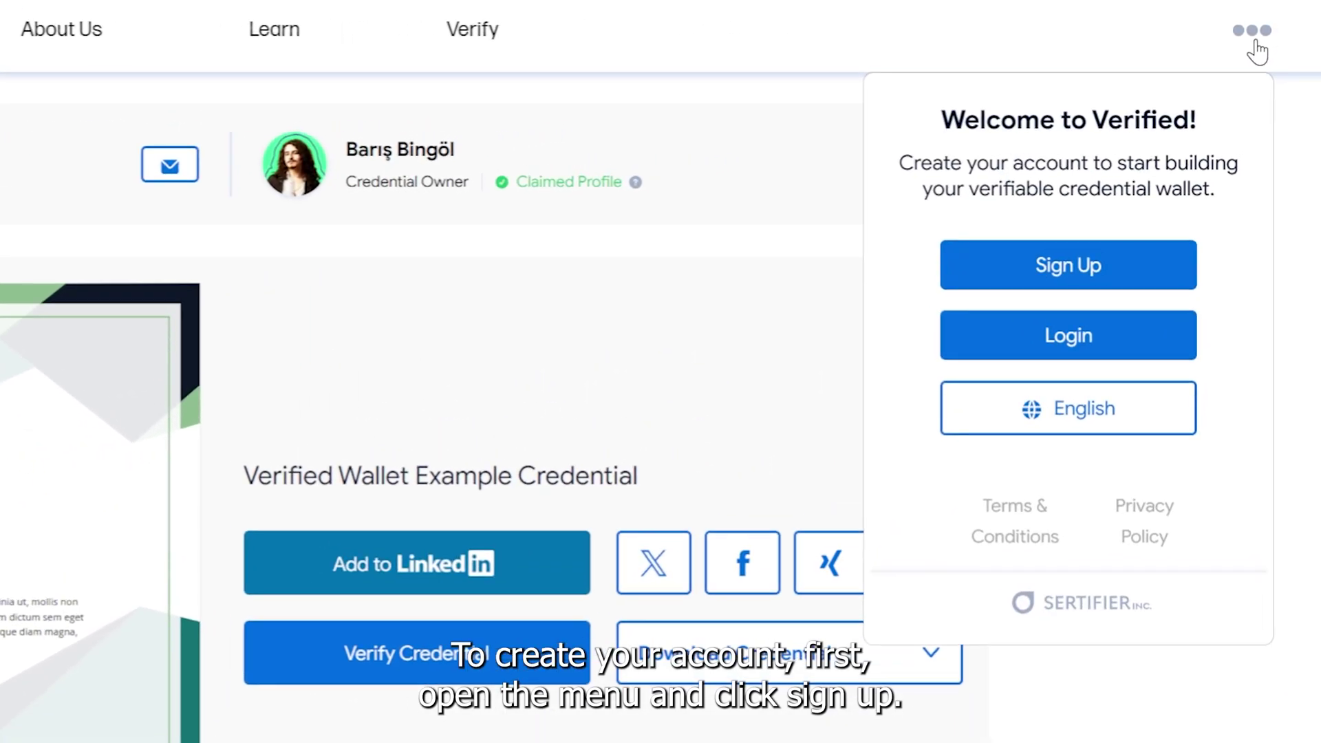
{"action": "left_click", "coordinate": [1115, 243]}
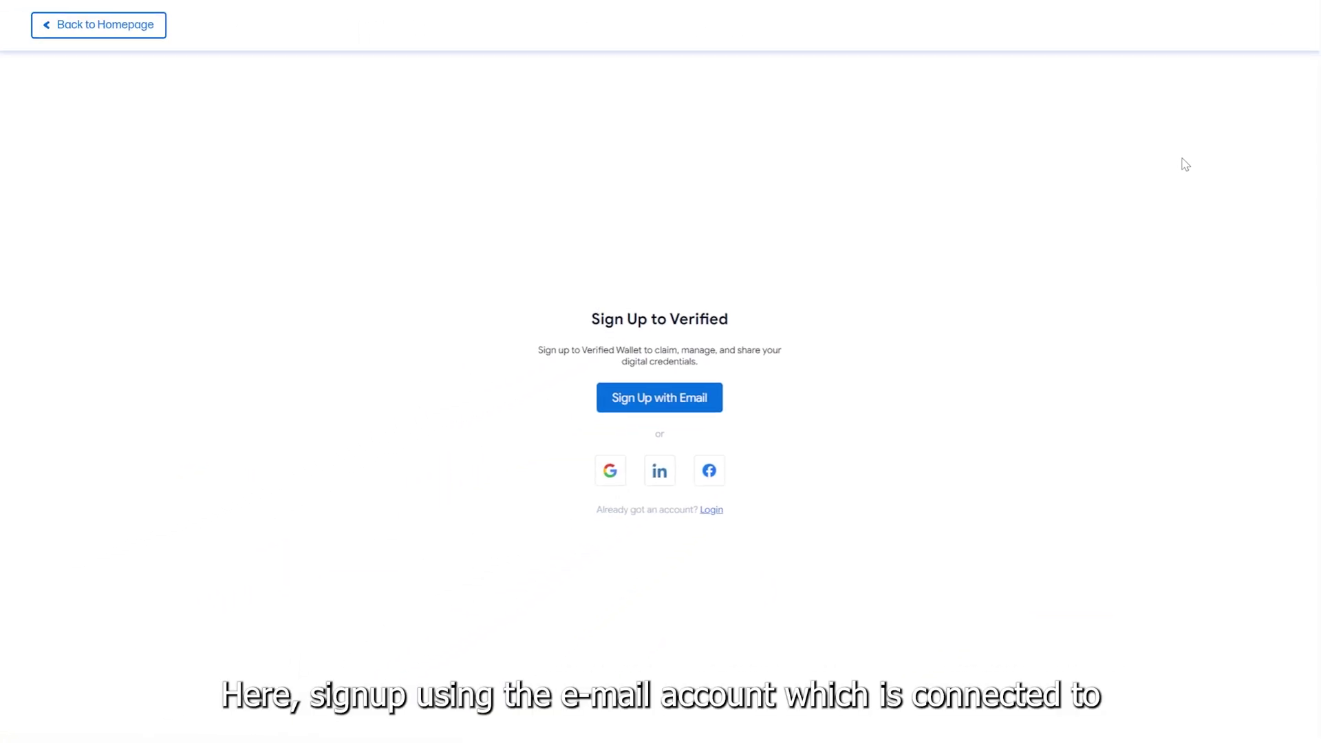
{"action": "left_click", "coordinate": [688, 407]}
{"action": "left_click", "coordinate": [554, 195]}
{"action": "key", "text": "Tab"}
{"action": "key", "text": "Tab"}
- Pass reCAPTCHA, submit the sign-up, and verify it with the e-mailed one-time code
{"action": "left_click", "coordinate": [563, 397]}
{"action": "left_click", "coordinate": [628, 470]}
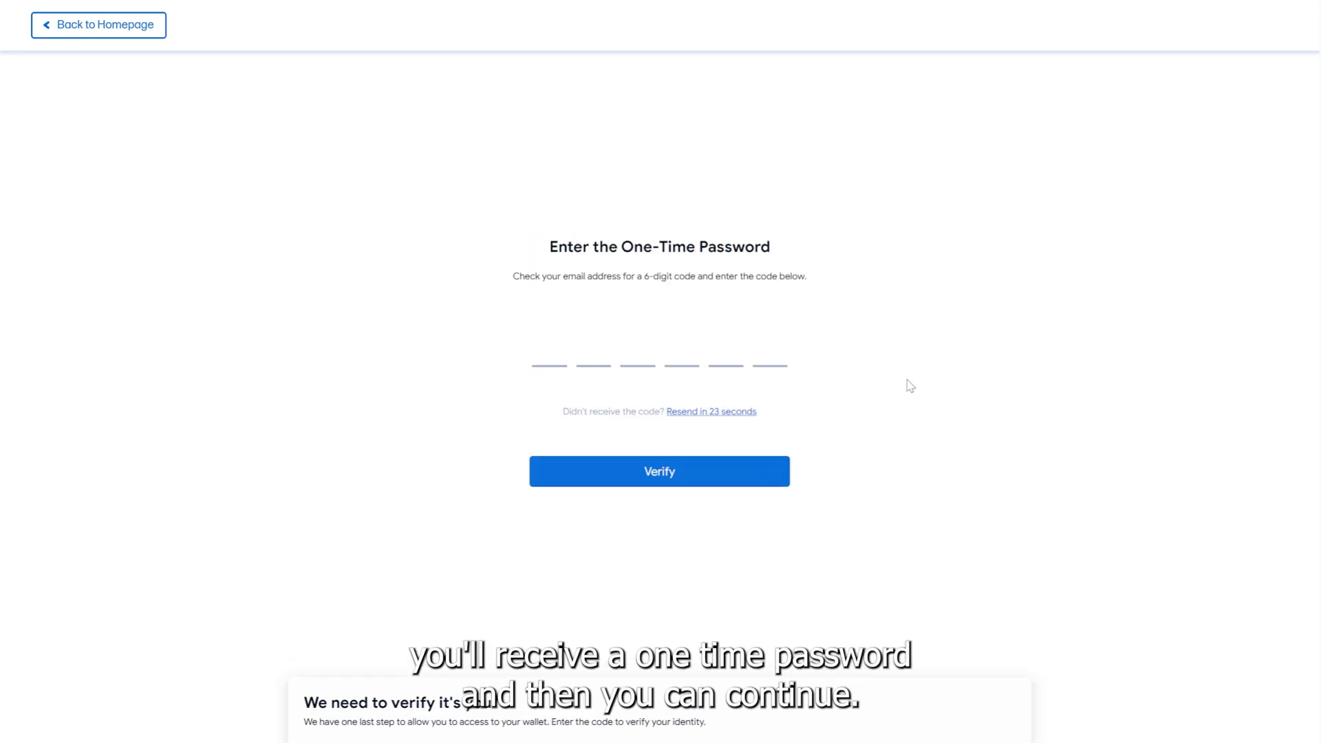
{"action": "left_click", "coordinate": [701, 485]}
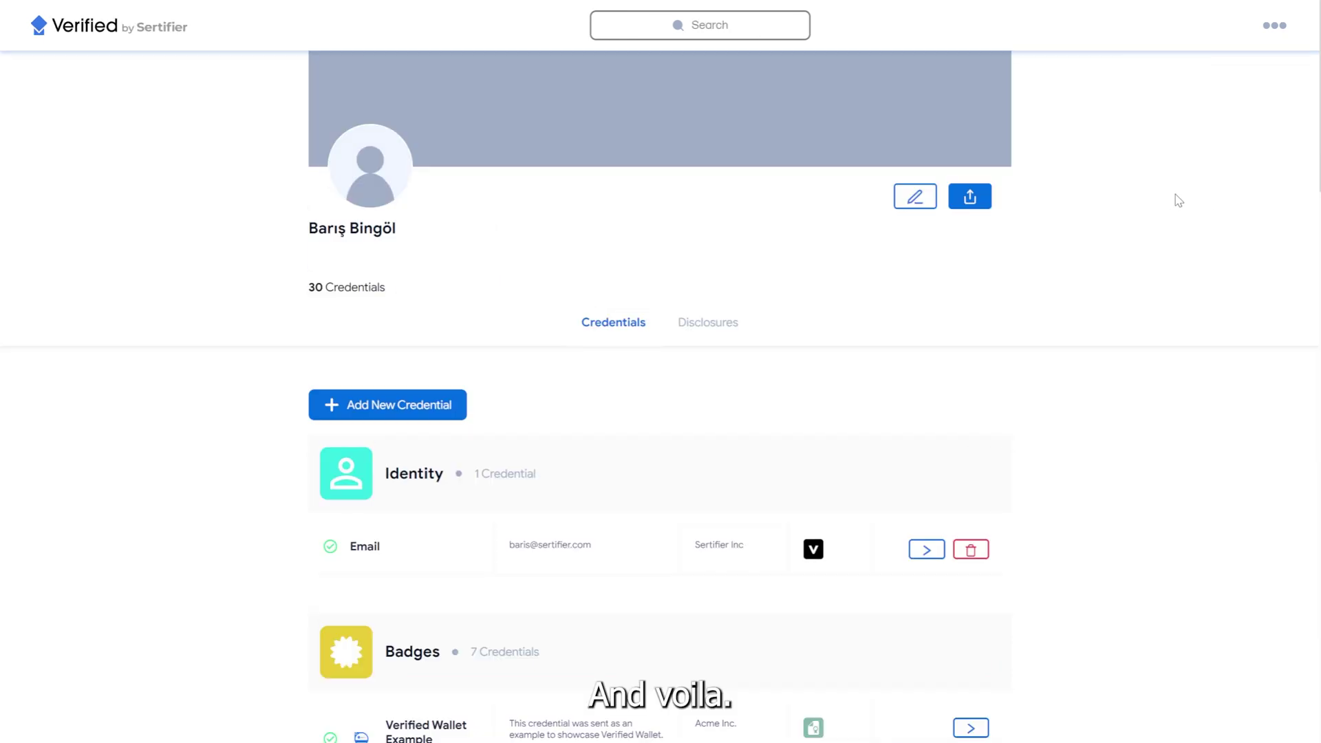
{"action": "middle_click", "coordinate": [1177, 200]}
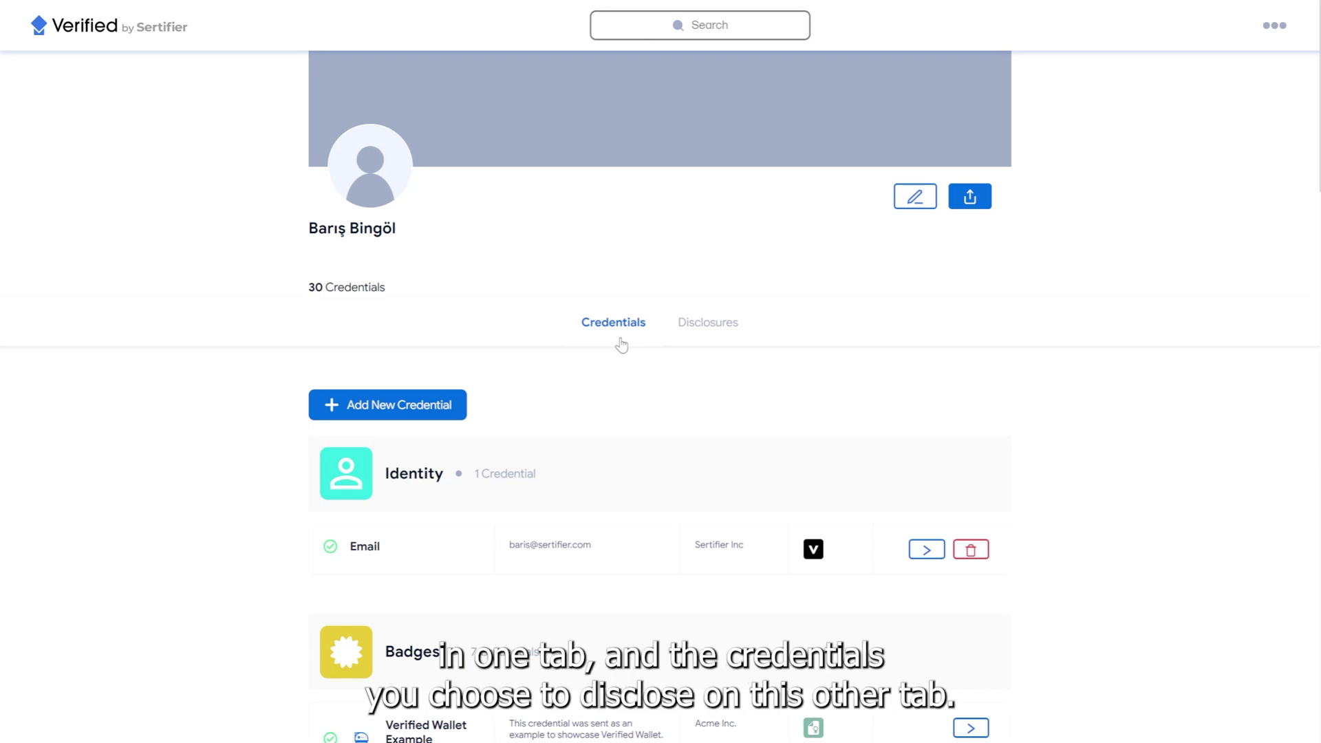
{"action": "left_click", "coordinate": [706, 332]}
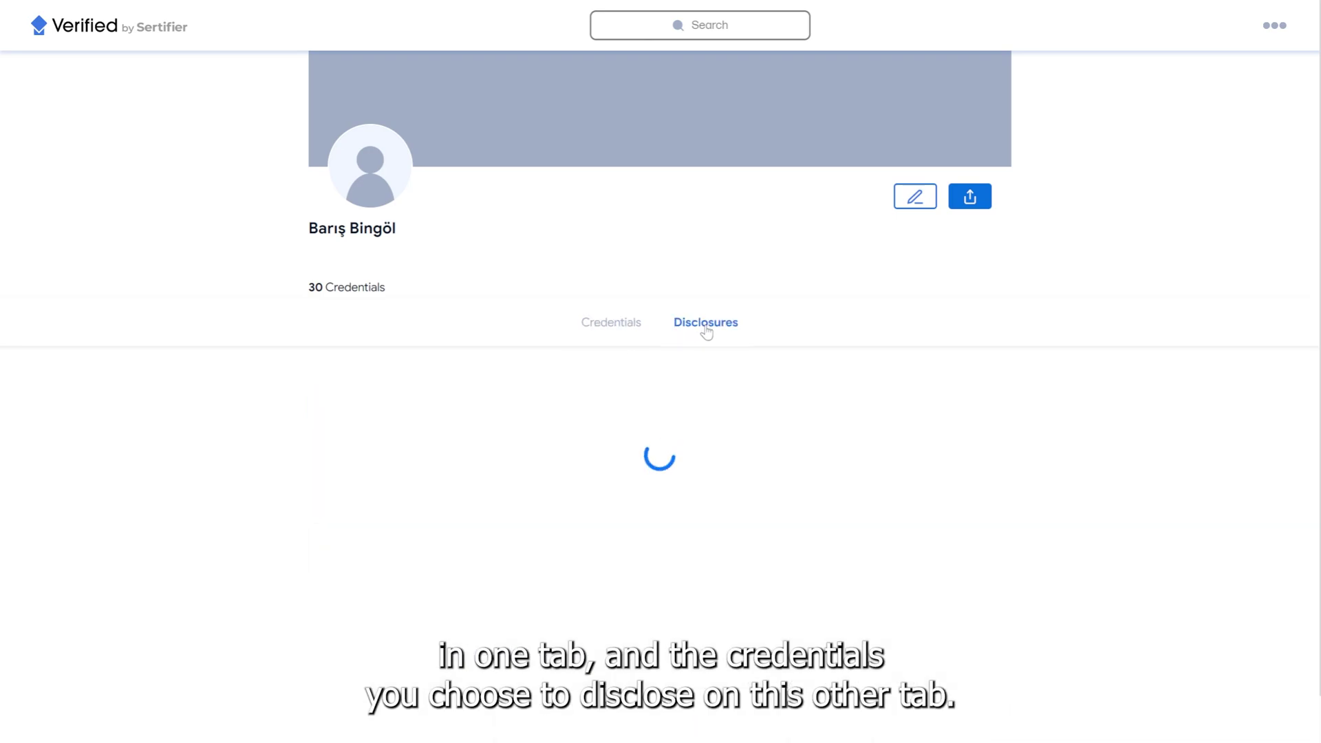
{"action": "left_click", "coordinate": [622, 324]}
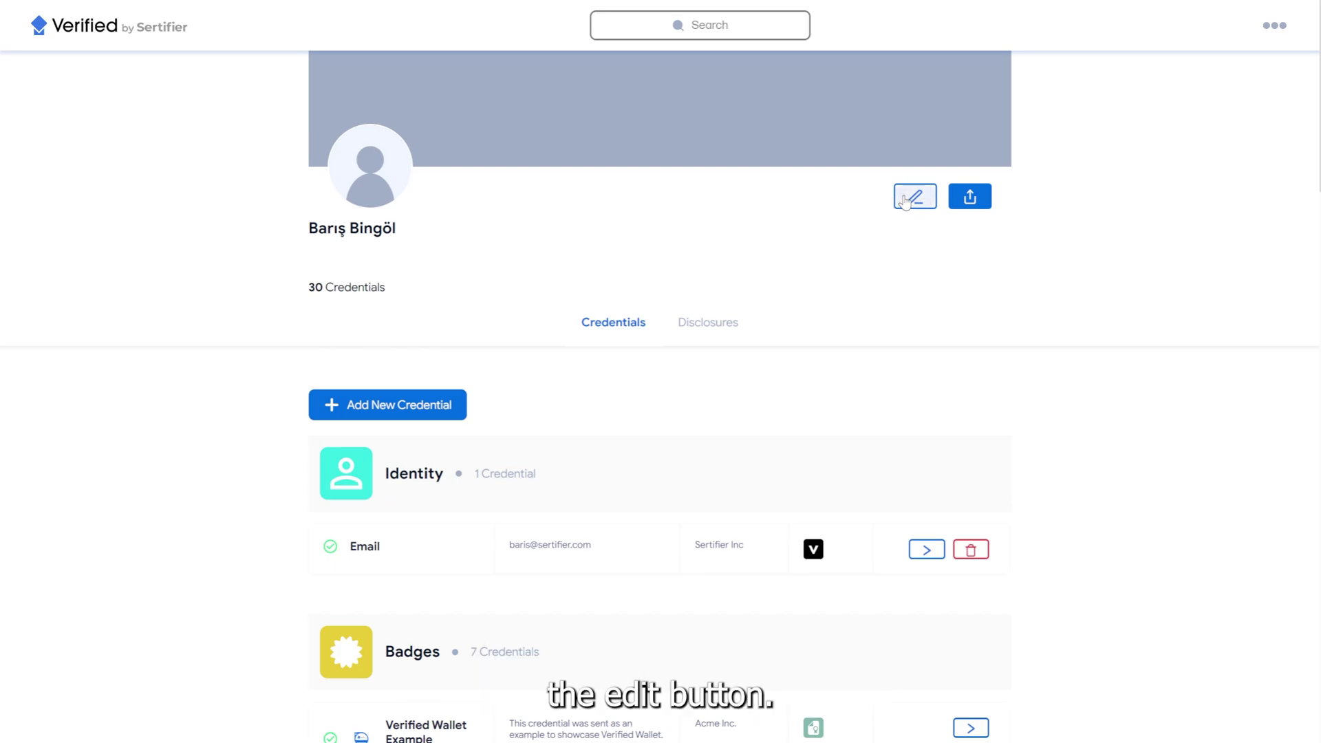
- Add a new cover image, bio 'Chief Marketing Officer at Sertifier Inc.' and the LinkedIn URL, then save
{"action": "left_click", "coordinate": [905, 199]}
{"action": "left_click", "coordinate": [659, 108]}
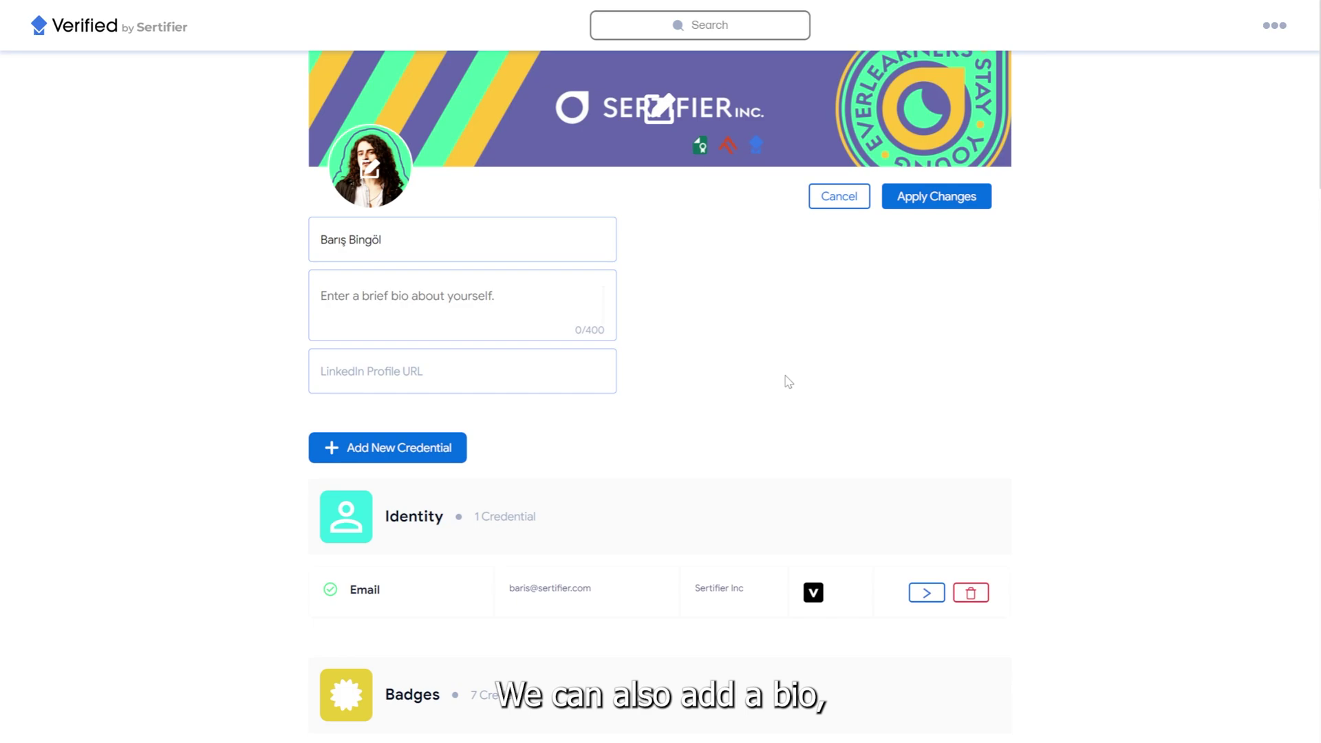
{"action": "left_click", "coordinate": [446, 296]}
{"action": "type", "text": "Chief Marketing Officer at Sertifier Inc."}
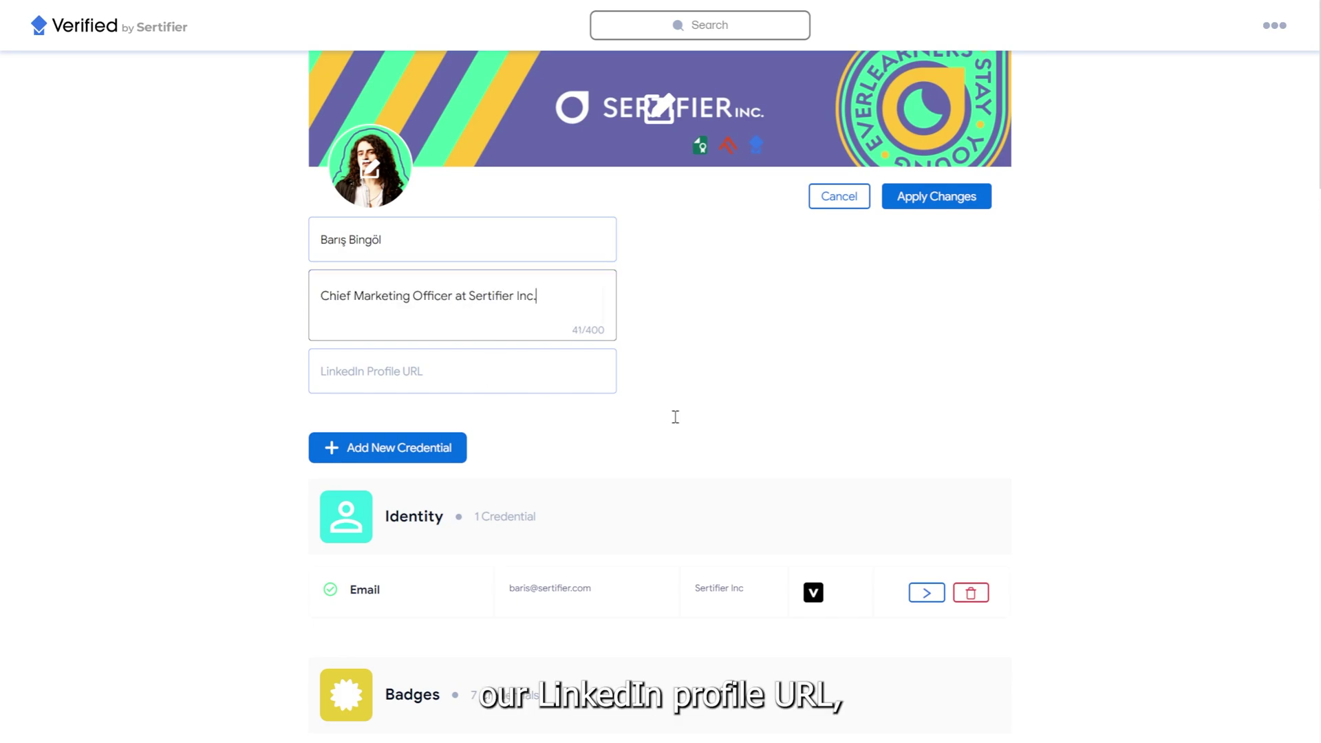
{"action": "left_click", "coordinate": [456, 382]}
{"action": "type", "text": "https://www.linkedin.com/in/barisbingol/"}
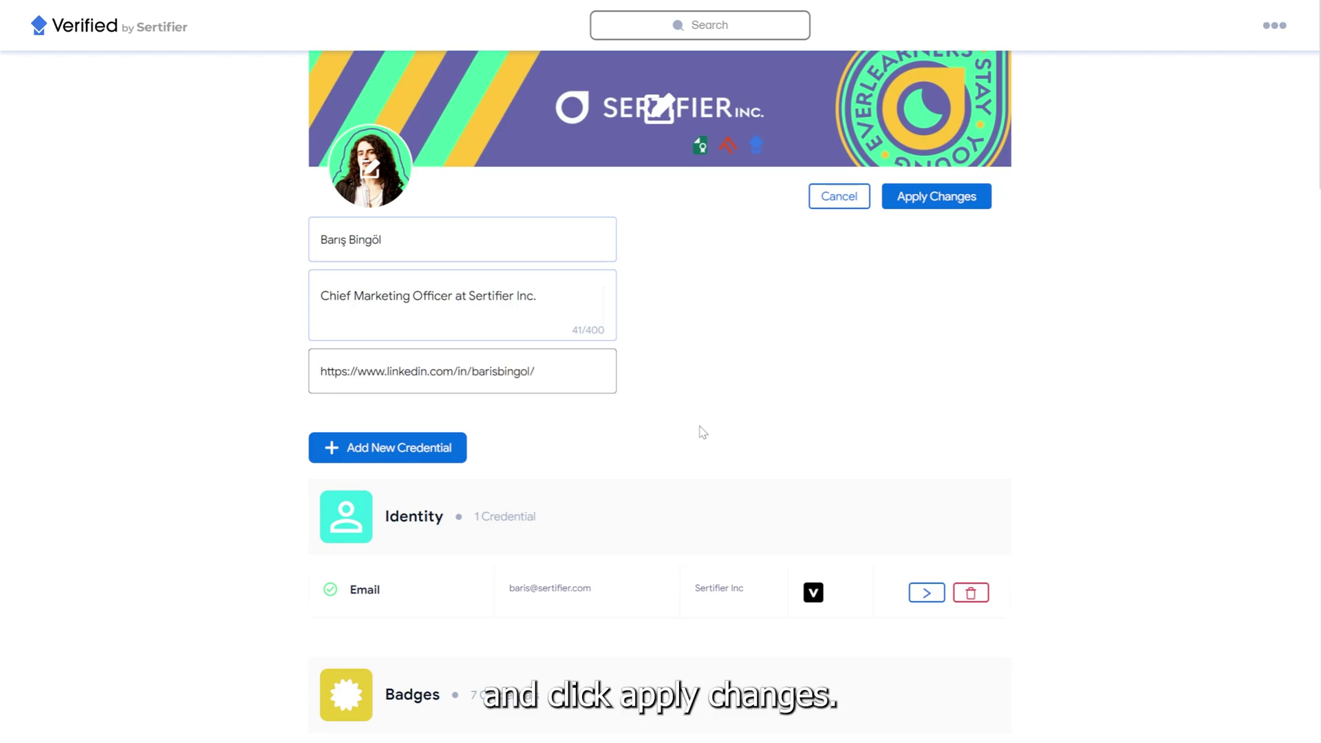
{"action": "left_click", "coordinate": [936, 196]}
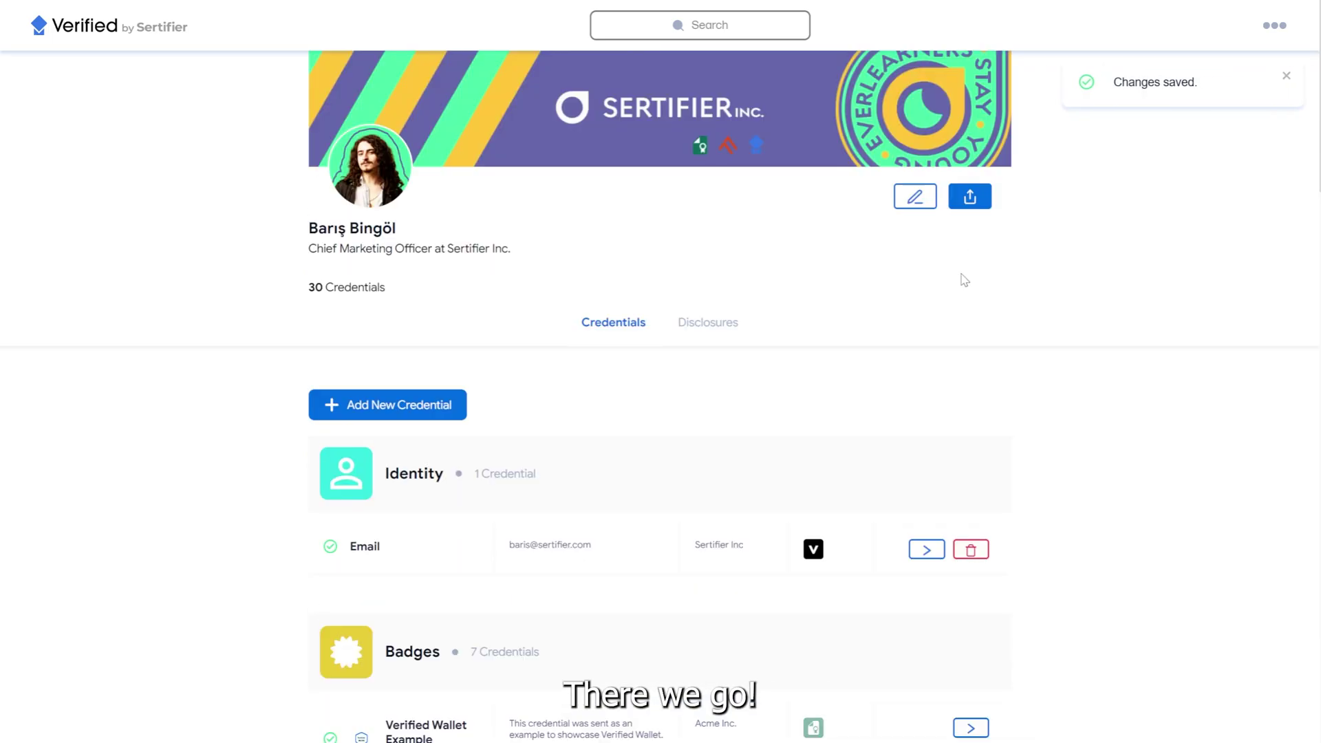